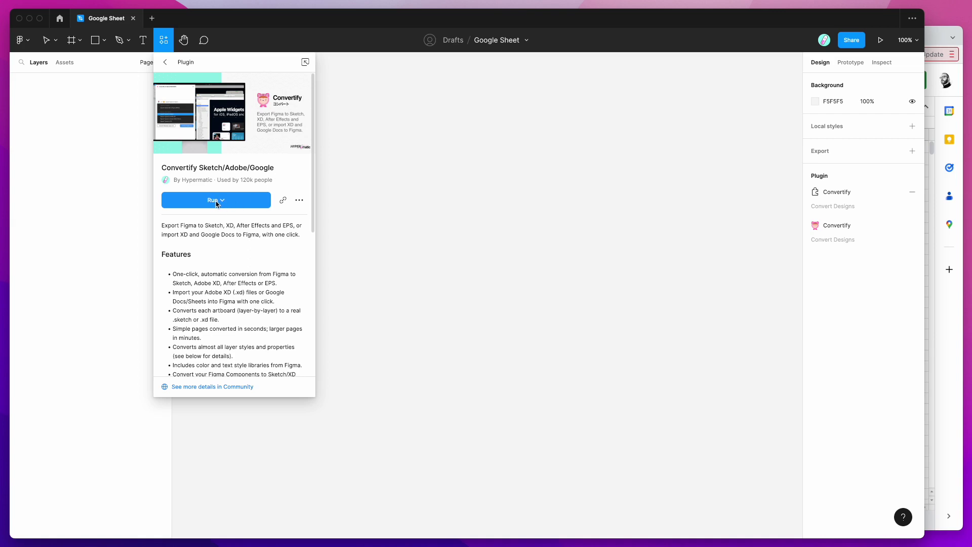
Dismiss the Convertify plugin's options menu without removing it, and close its details page.
left_click(299, 202)
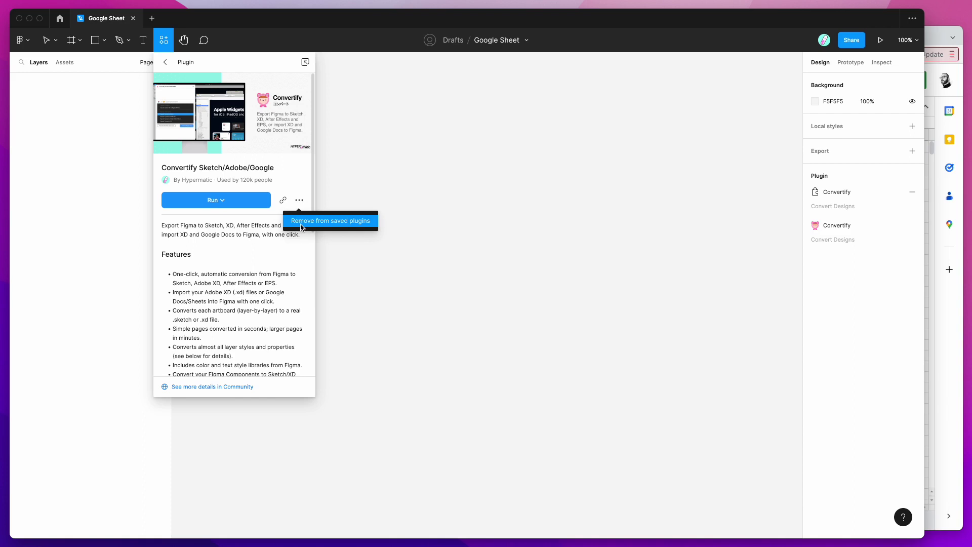
left_click(290, 178)
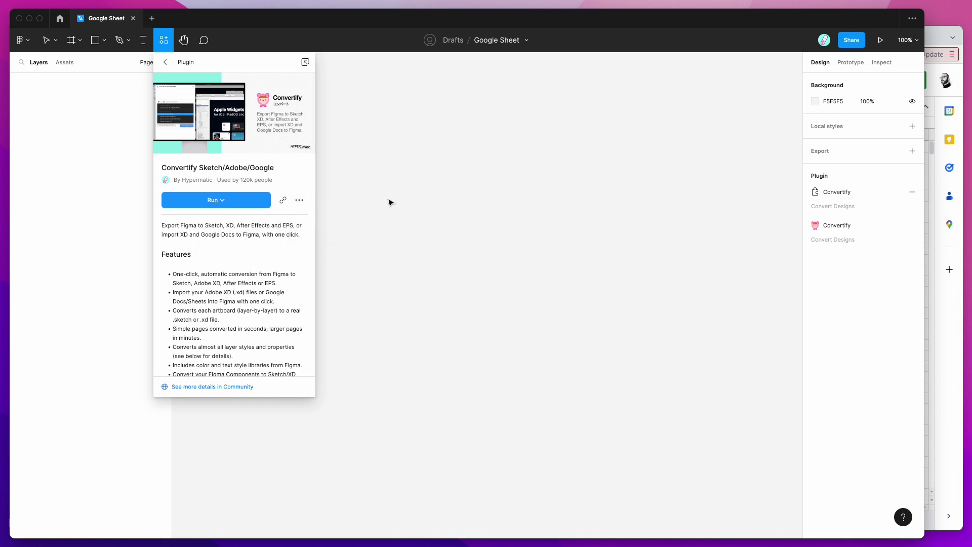
left_click(383, 177)
Run the saved Convertify Sketch/Adobe/Google plugin from the canvas menu and move its window up-right.
right_click(383, 177)
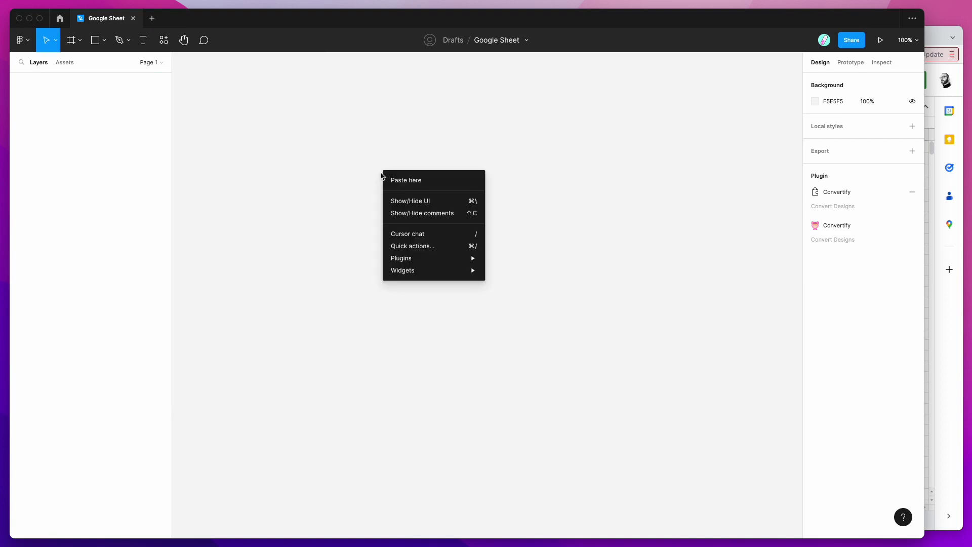
mouse_move(428, 258)
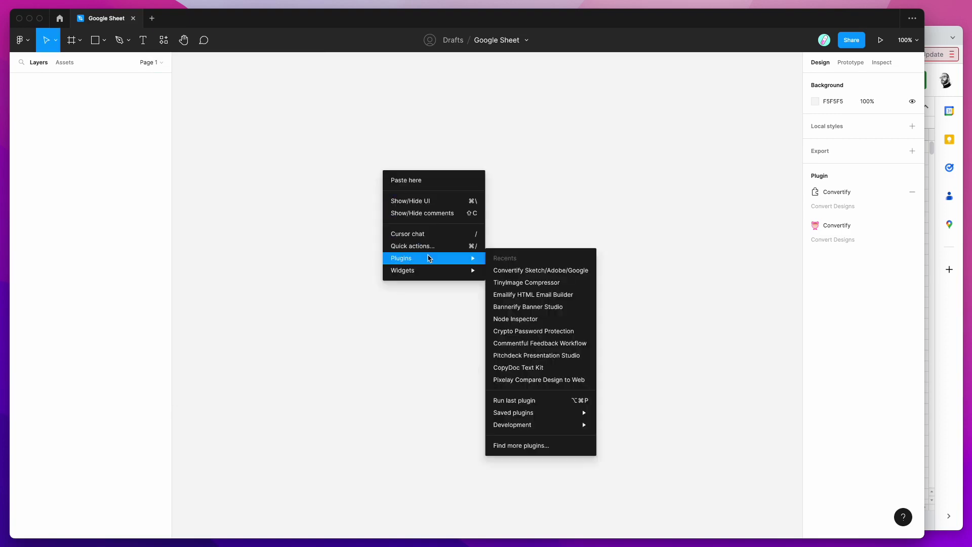
mouse_move(529, 412)
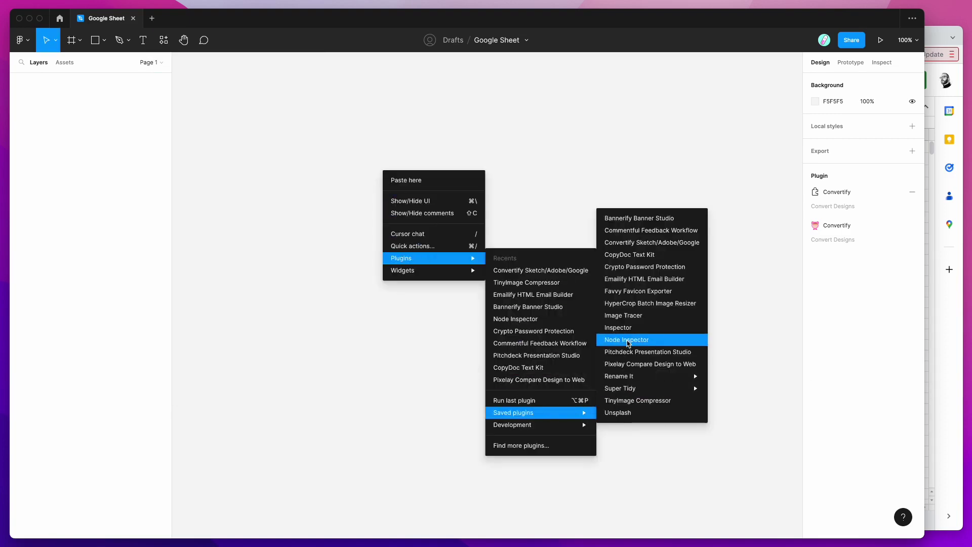
left_click(639, 243)
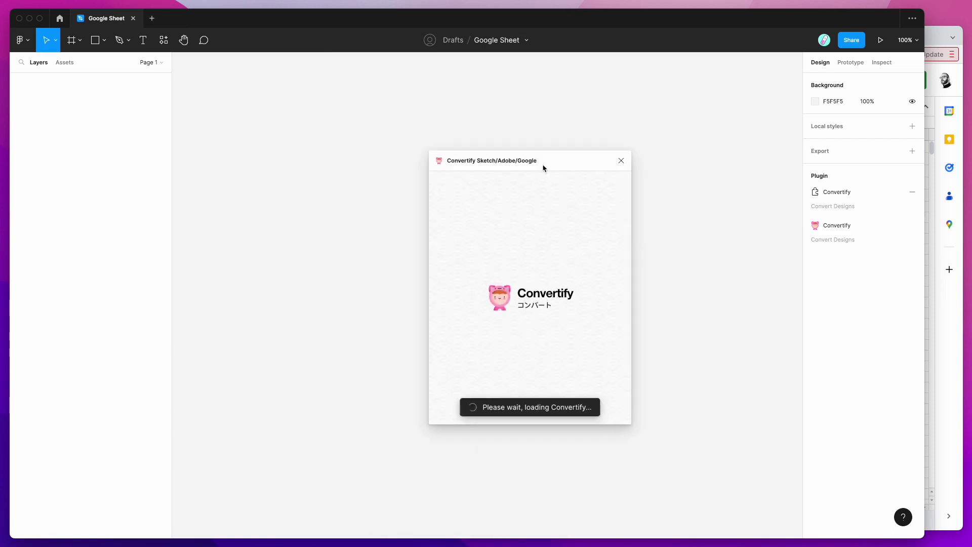
left_click_drag(543, 168, 655, 128)
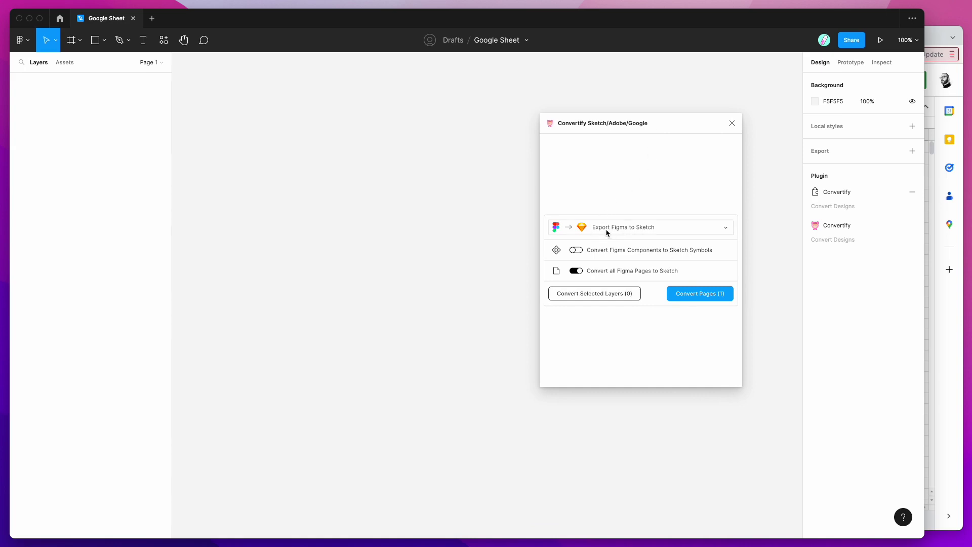
Switch Convertify to Import Google Sheet Table to Figma and bring the Movie App Listing sheet forward.
left_click(670, 230)
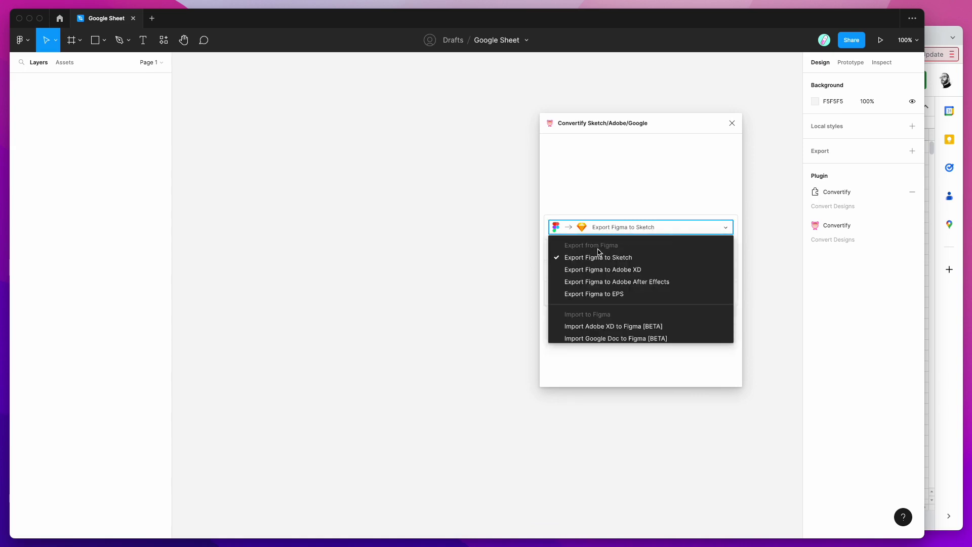
scroll(602, 252, "down", 1)
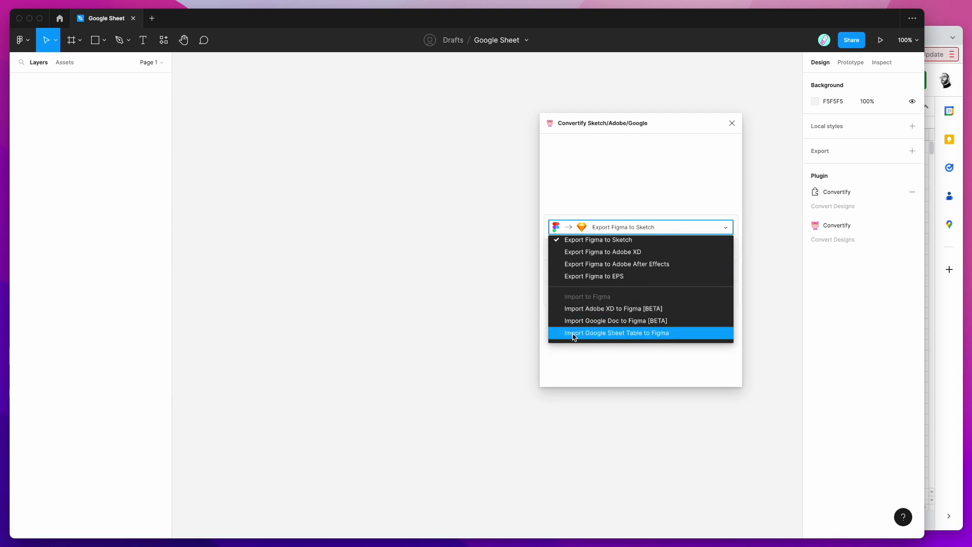
left_click(613, 333)
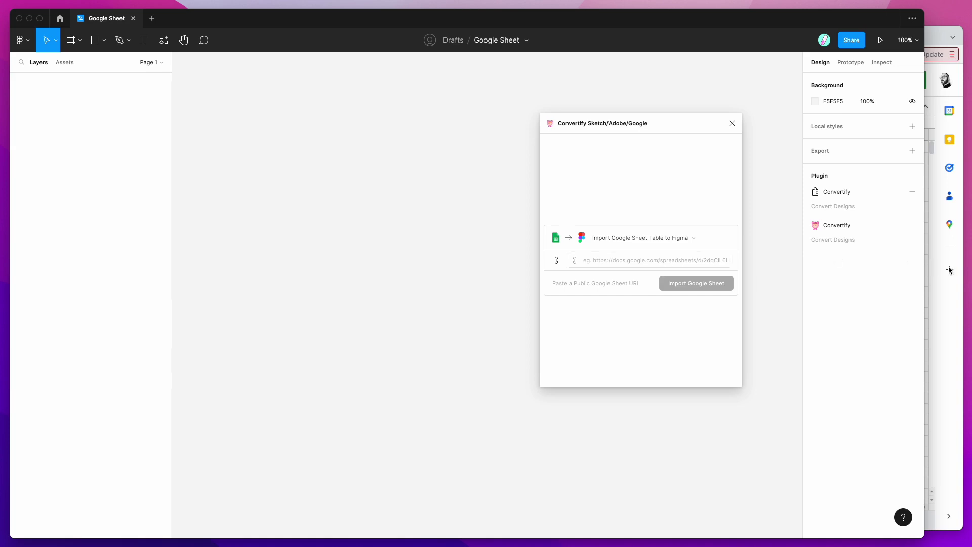
left_click(949, 307)
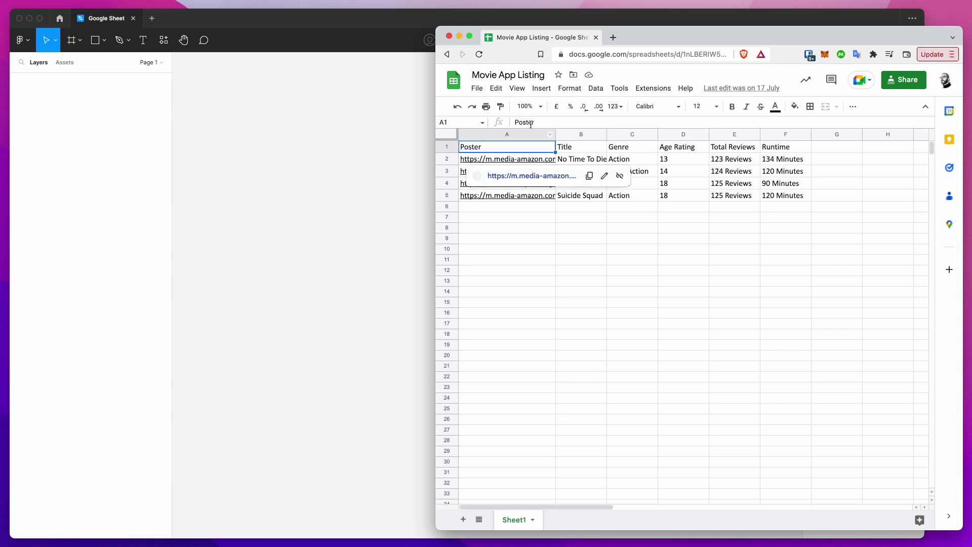
Widen column A of the Movie App Listing sheet so the poster links show in full.
left_click(576, 136)
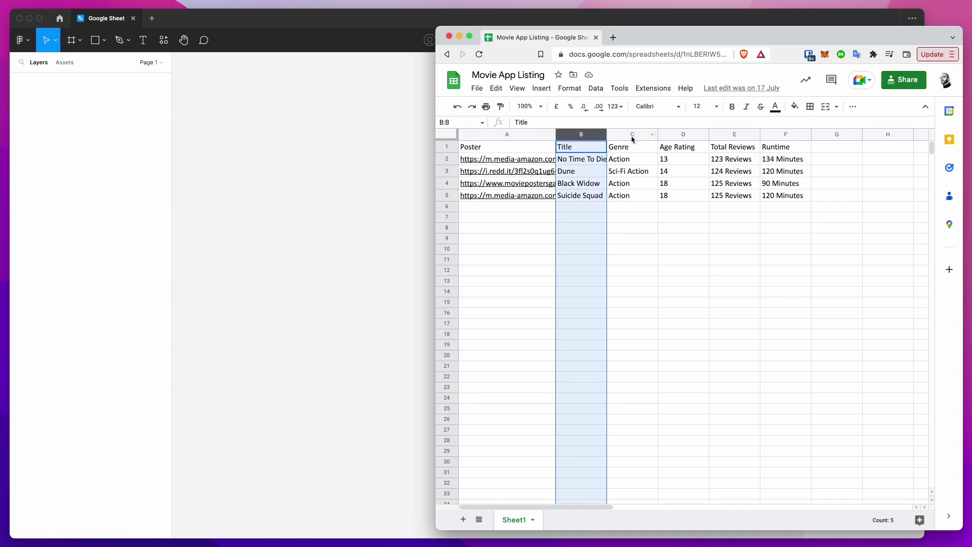
left_click(632, 137)
left_click(445, 146)
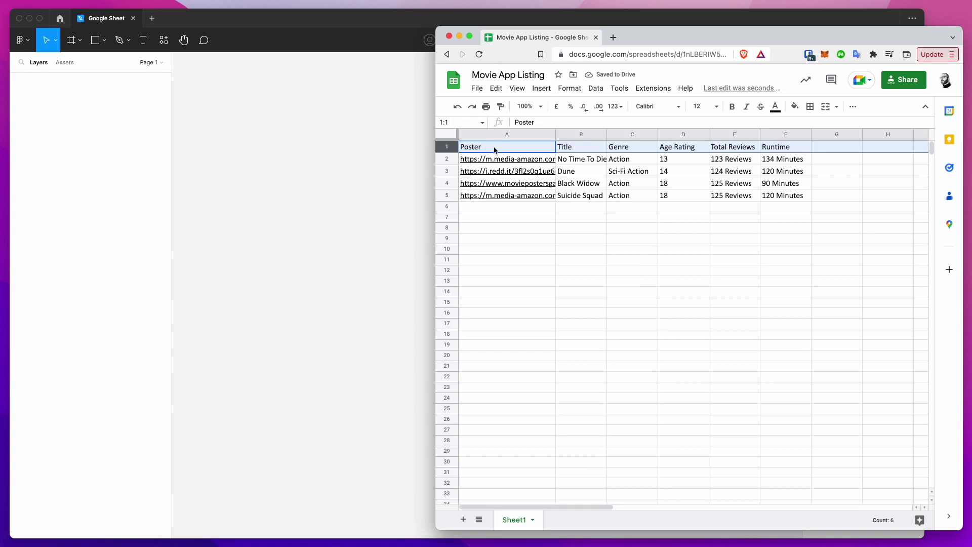
left_click(498, 147)
left_click_drag(555, 133, 615, 134)
Open the No Time To Die poster link in a new tab, then return and select A1:F5.
mouse_move(580, 163)
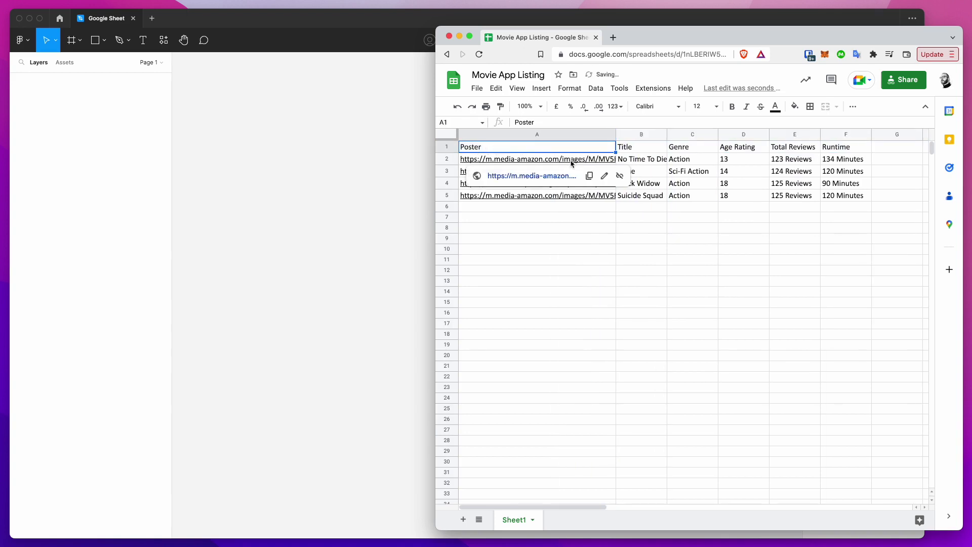
left_click(540, 177)
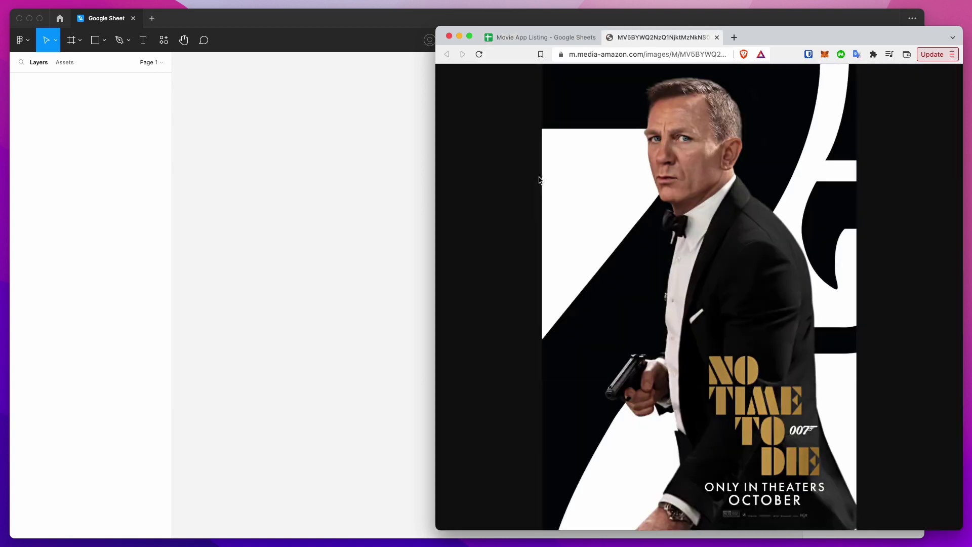
left_click(707, 164)
left_click(702, 160)
left_click(557, 37)
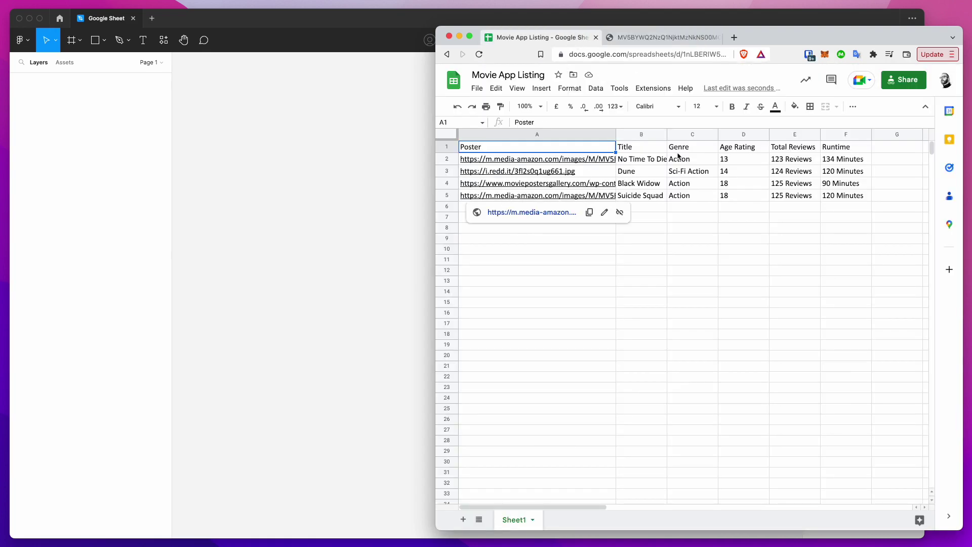
left_click(778, 228)
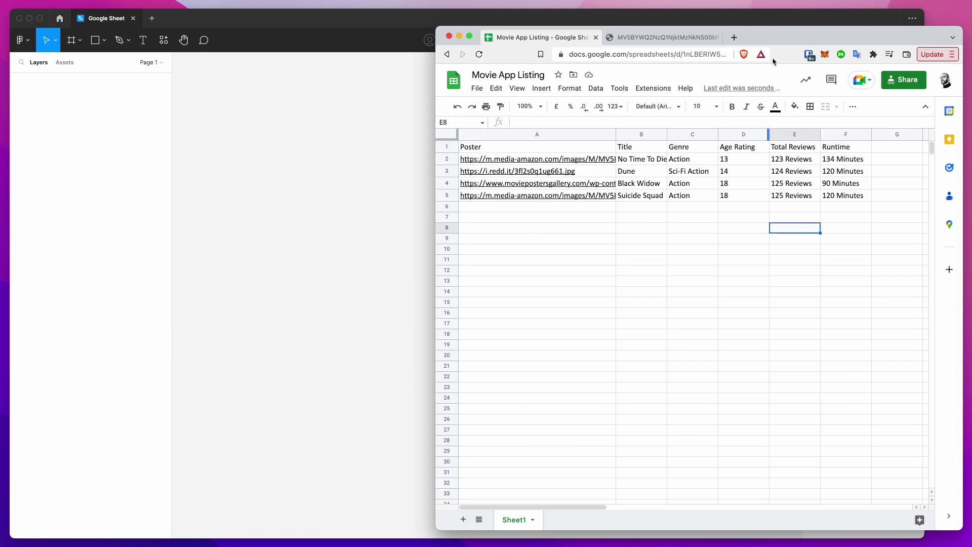
left_click(530, 135)
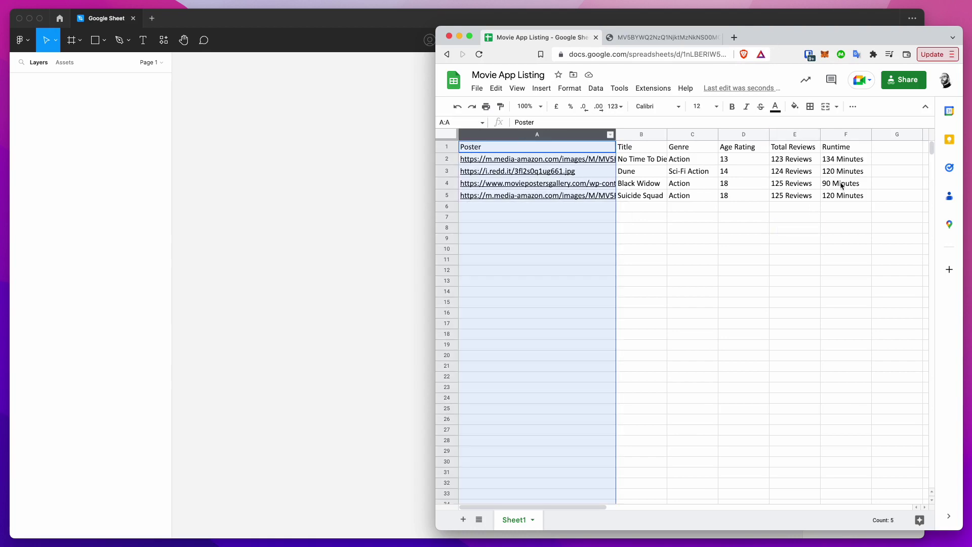
left_click(846, 195, "shift")
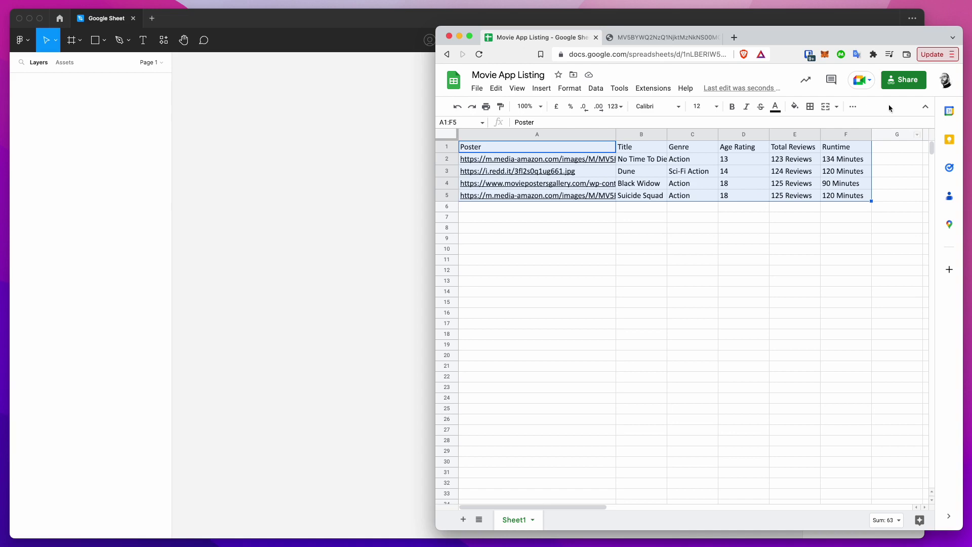
Keep the sheet's general access as Anyone with the link, role Viewer.
left_click(902, 81)
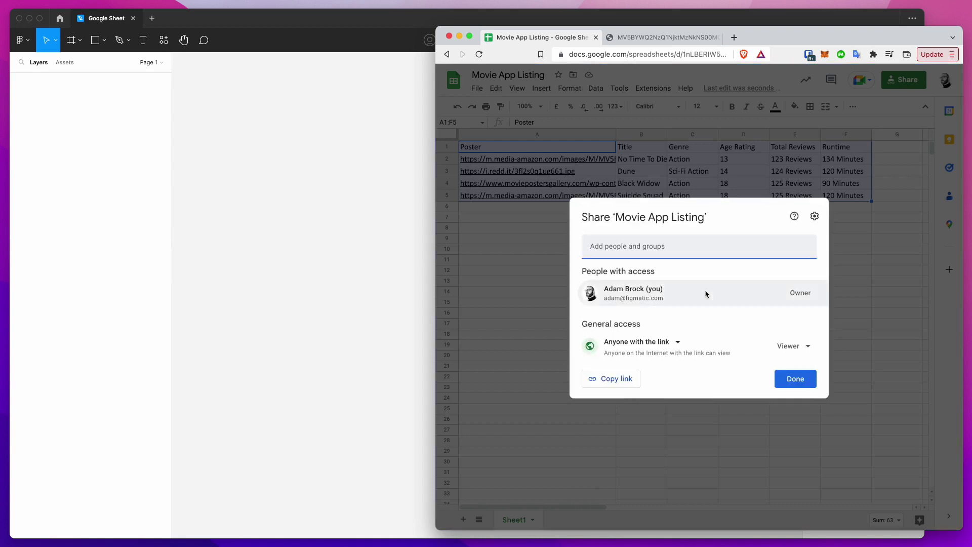
left_click_drag(584, 325, 633, 332)
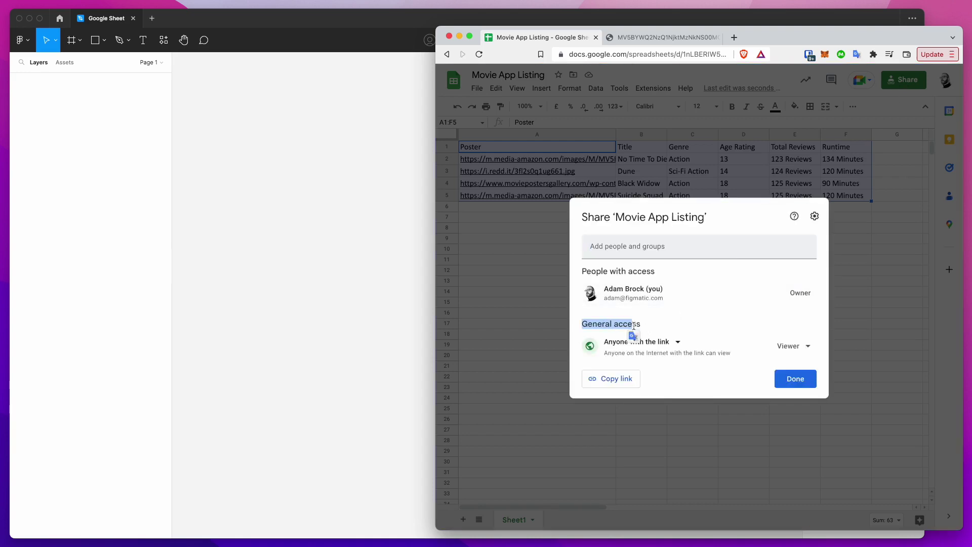
left_click(645, 326)
left_click(626, 343)
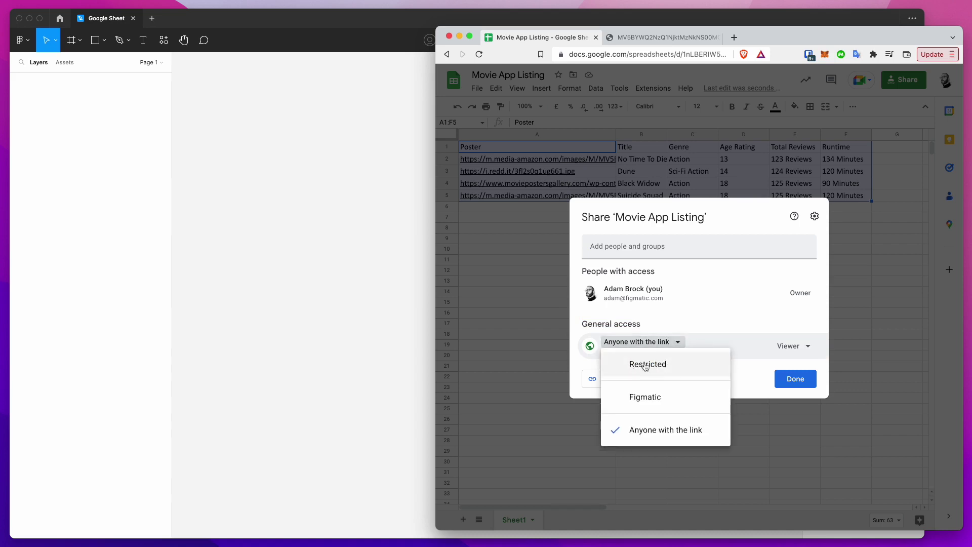
left_click(653, 434)
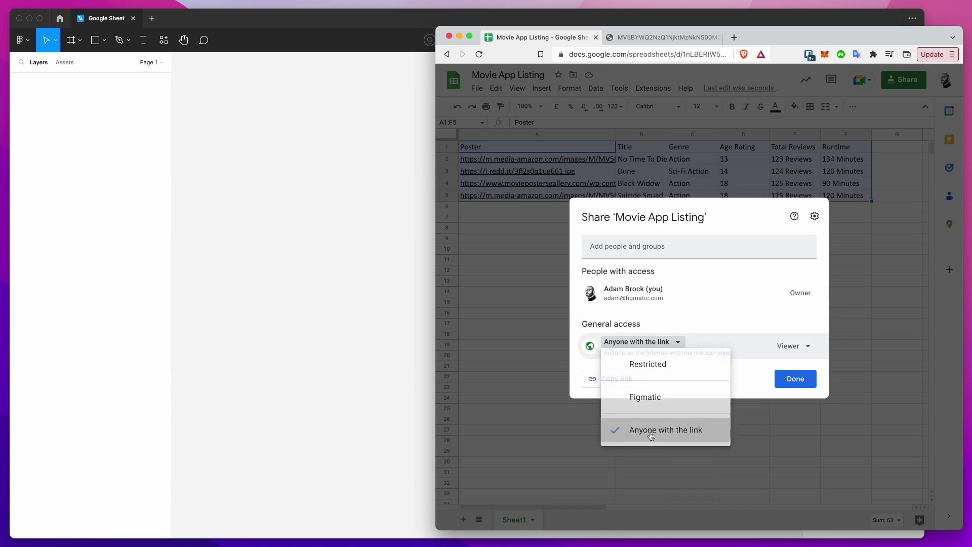
left_click(788, 350)
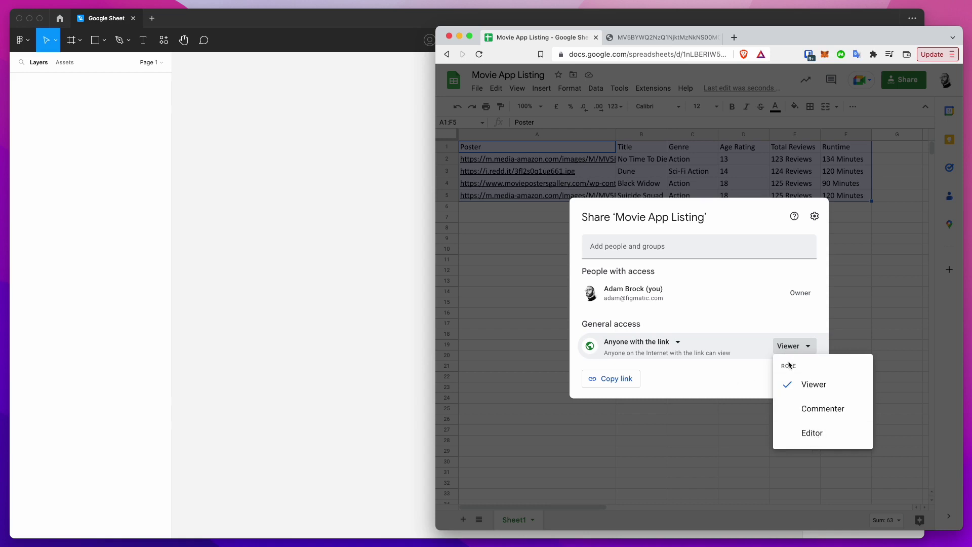
left_click(799, 384)
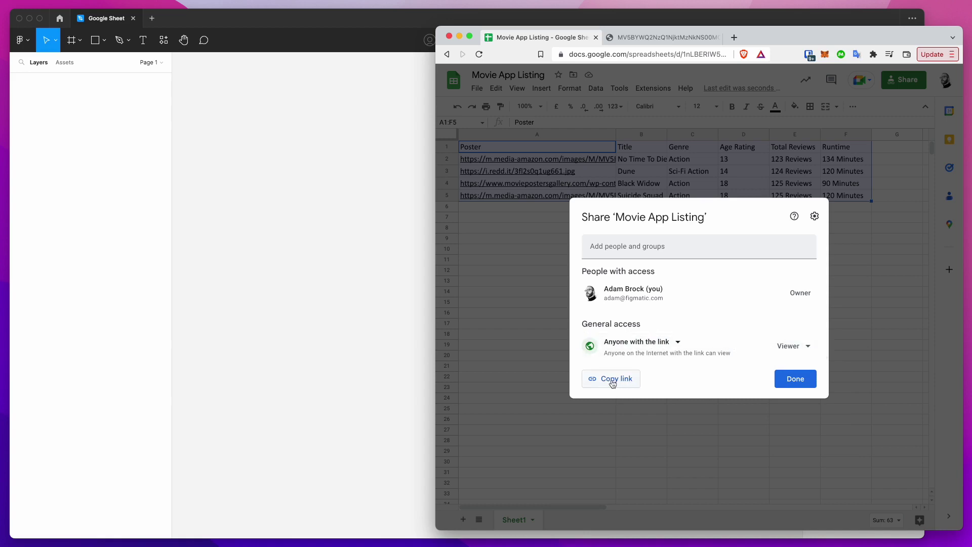
Copy the share link and focus Convertify's Google Sheet URL field in Figma.
left_click(612, 383)
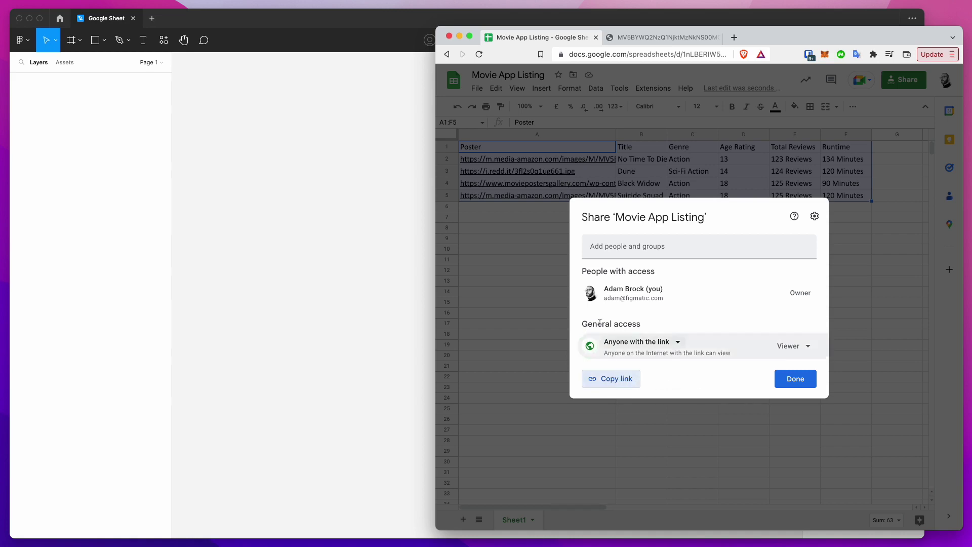
left_click(350, 286)
left_click(614, 261)
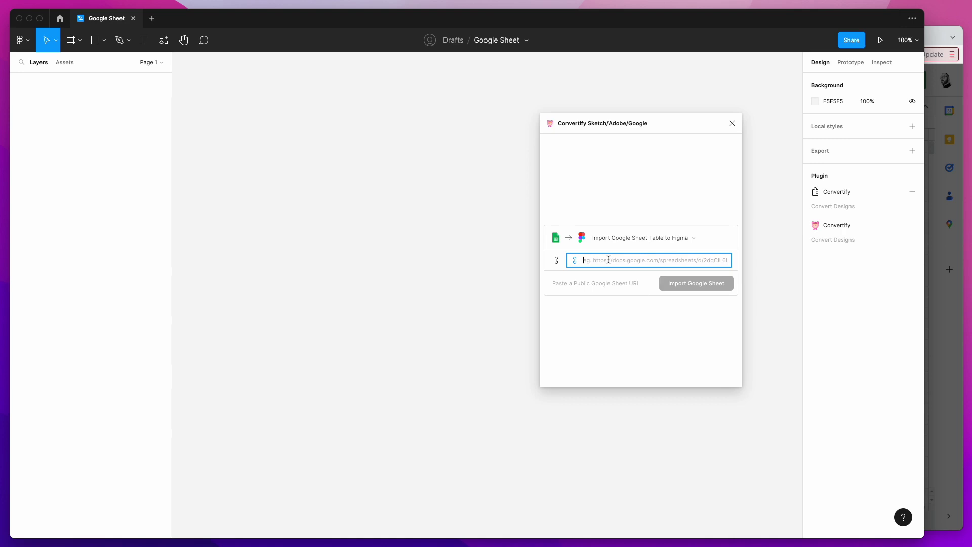
Paste the sheet link into Convertify's URL field and import the Google Sheet as a table.
key("super+v")
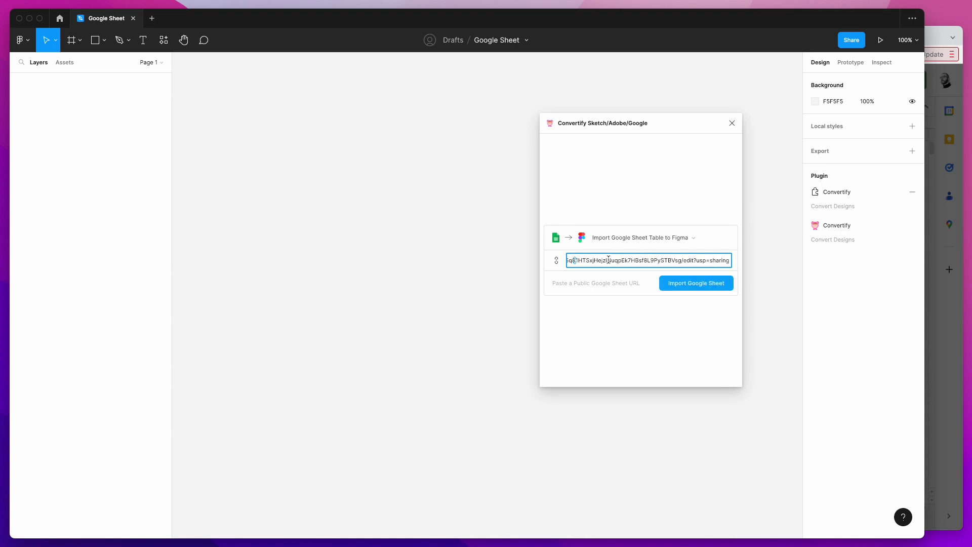
left_click(629, 319)
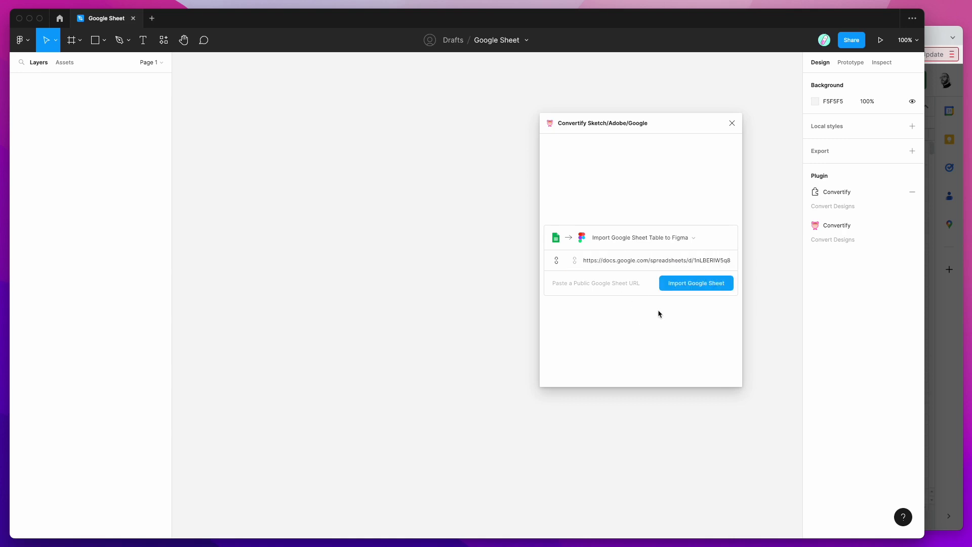
left_click(684, 287)
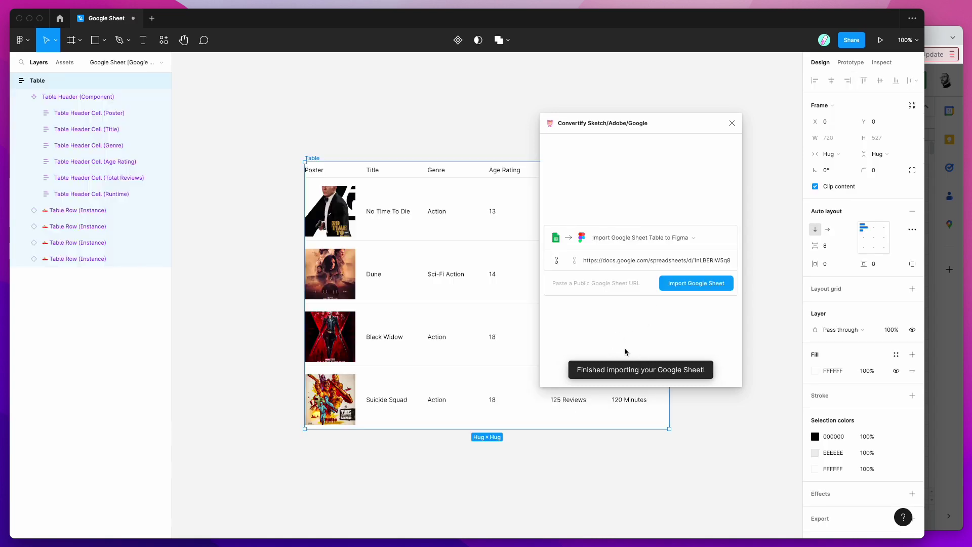
Move the Convertify import window off the imported table.
scroll(411, 212, "right", 5)
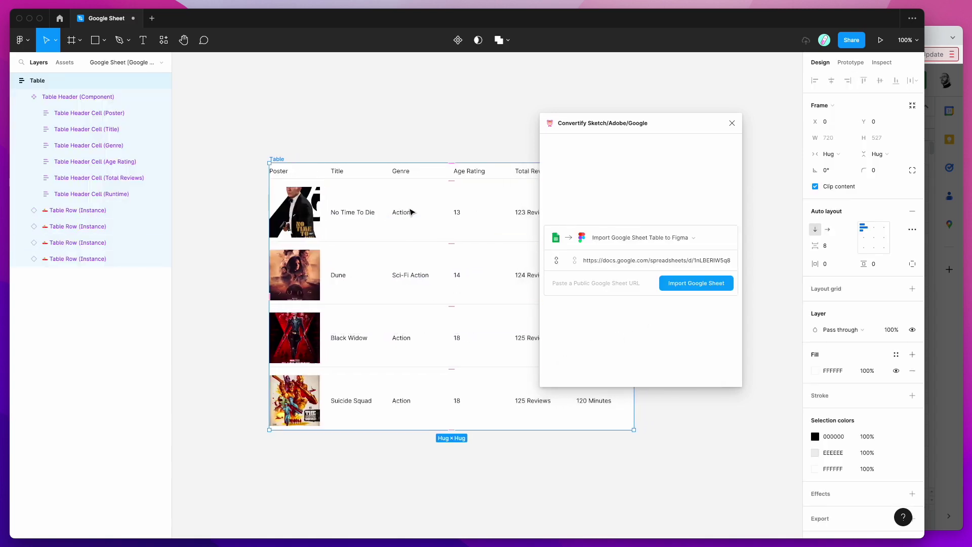
scroll(307, 155, "right", 2)
scroll(308, 155, "down", 2)
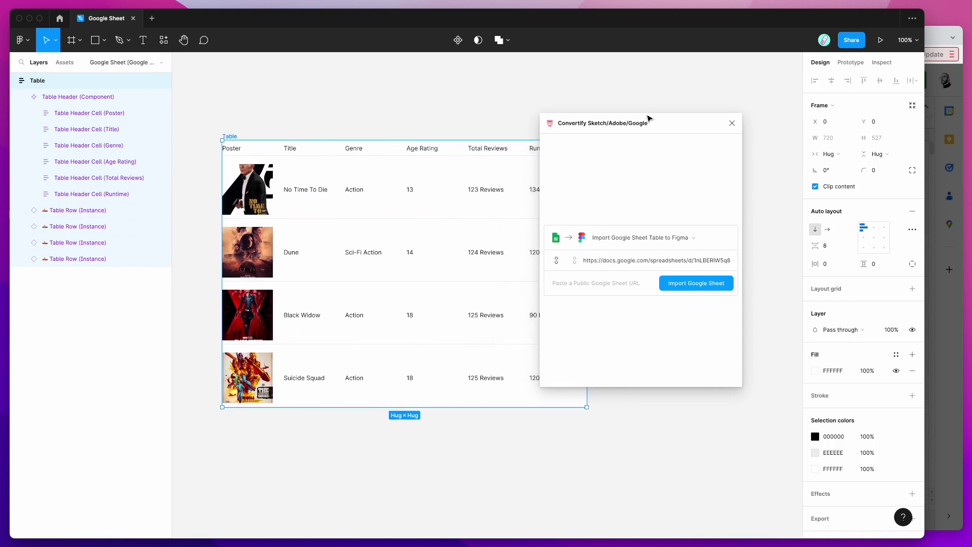
left_click_drag(641, 128, 725, 160)
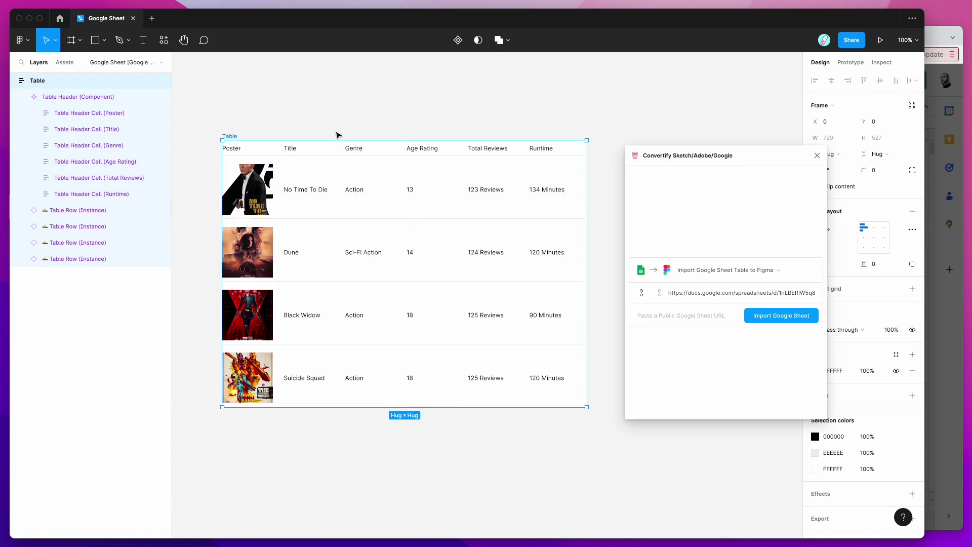
Set the Title header cell's width to 114.
left_click(251, 143)
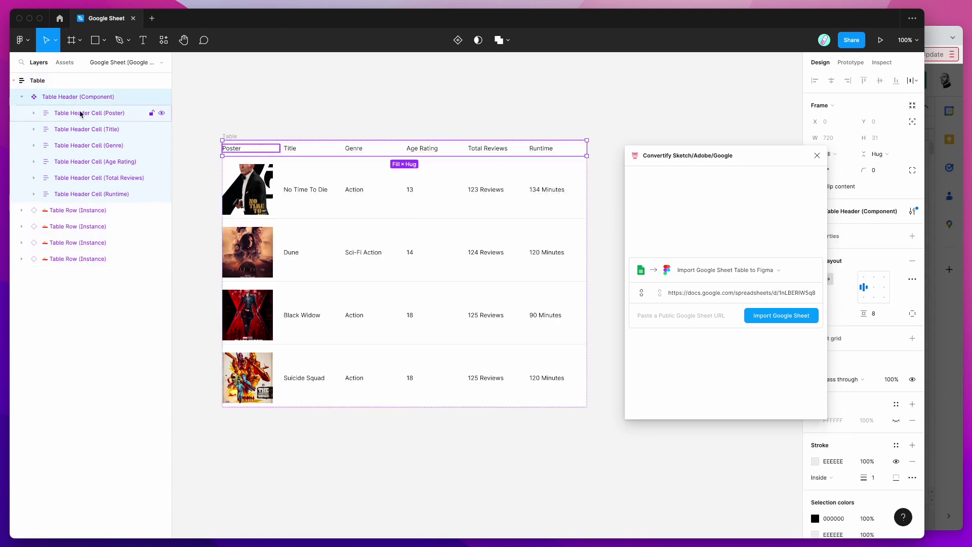
left_click(77, 215)
left_click(75, 226)
left_click(75, 243)
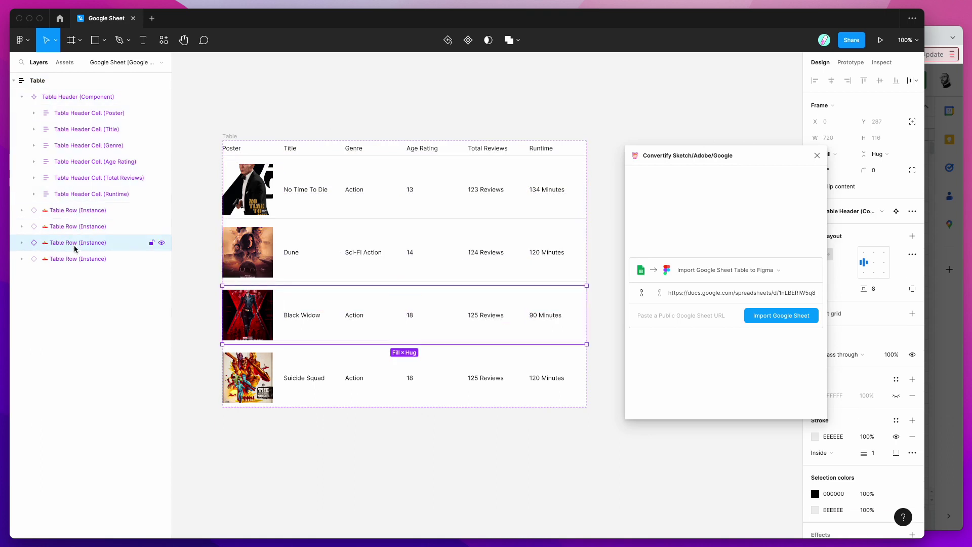
left_click(71, 97)
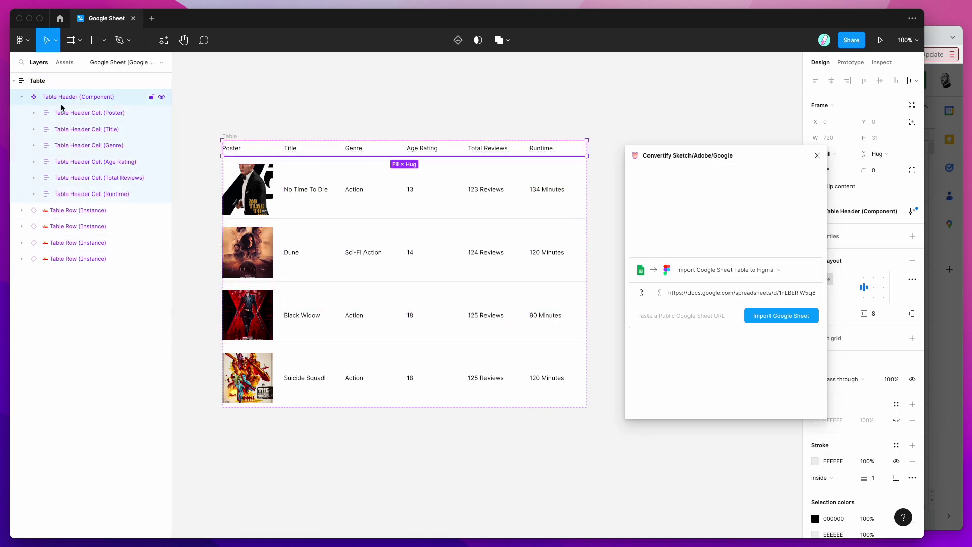
left_click(71, 113)
left_click(78, 129)
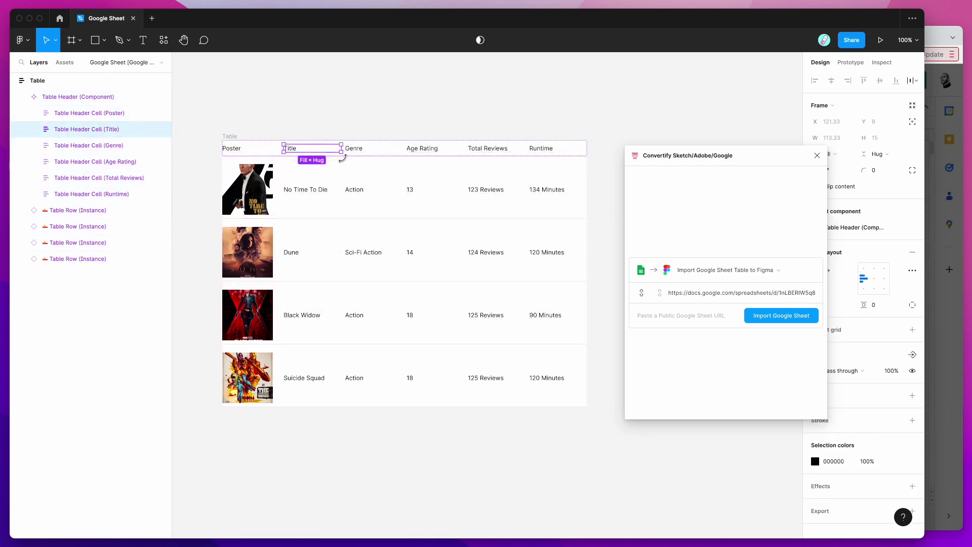
mouse_move(340, 149)
left_mouse_down()
mouse_move(357, 149)
mouse_move(341, 148)
left_mouse_up()
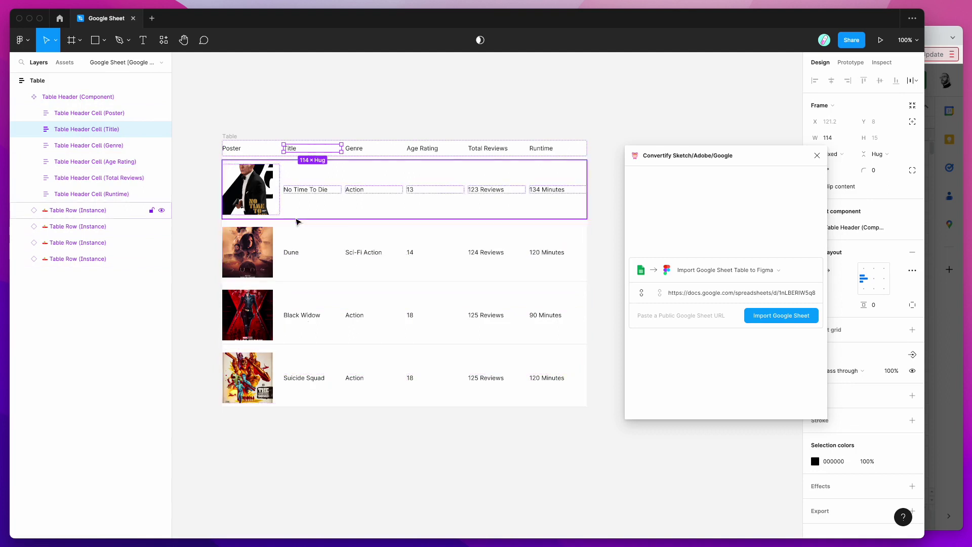
Inspect the table header and movie rows, then select the text inside the Title header cell.
left_click(93, 98)
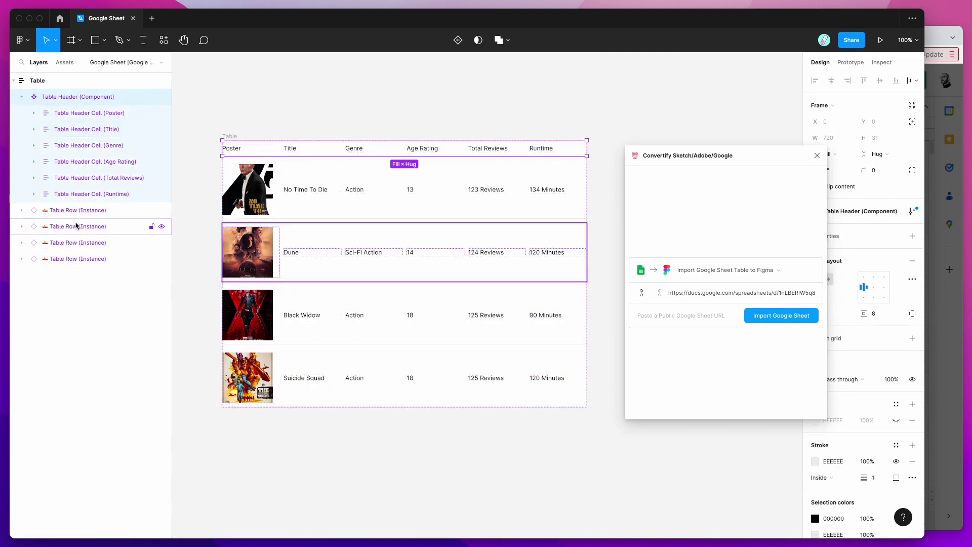
left_click(76, 226)
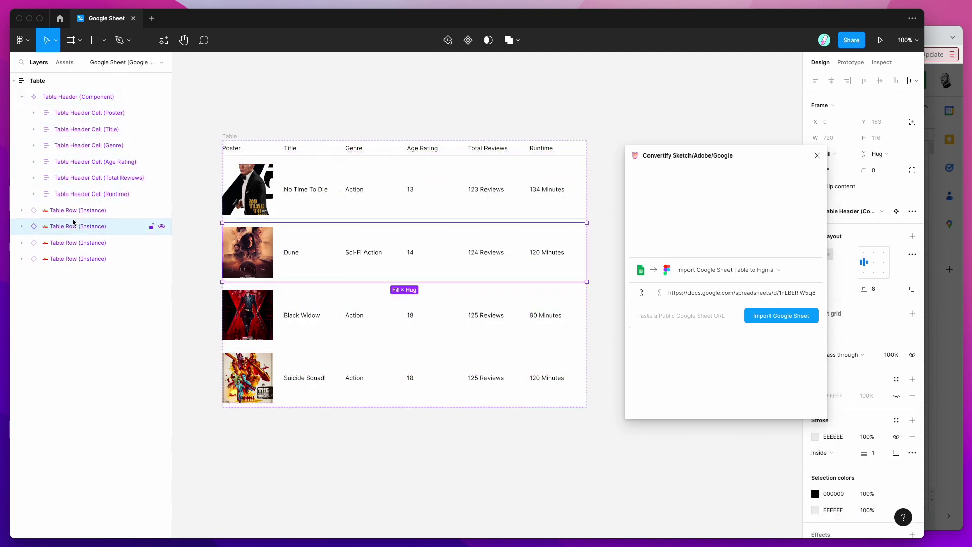
left_click(310, 150)
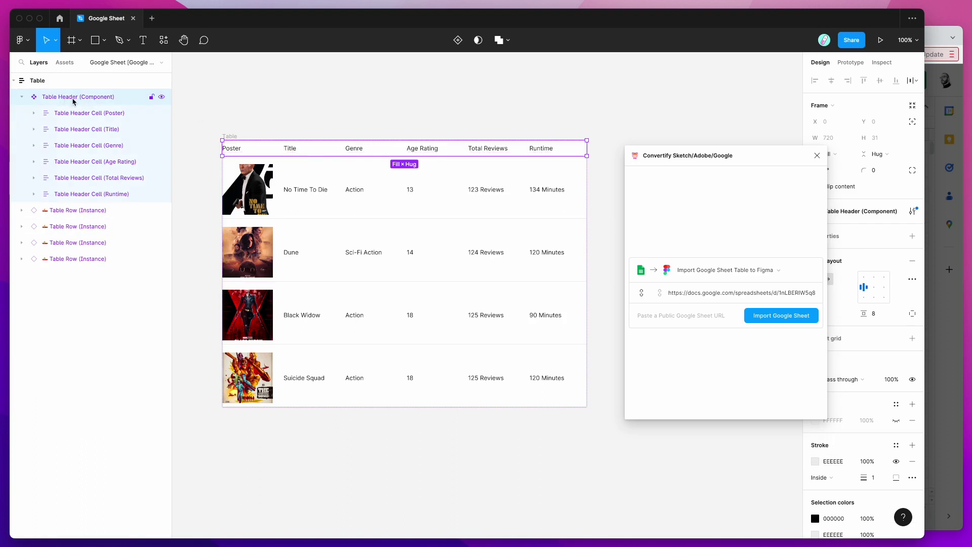
left_click(76, 210)
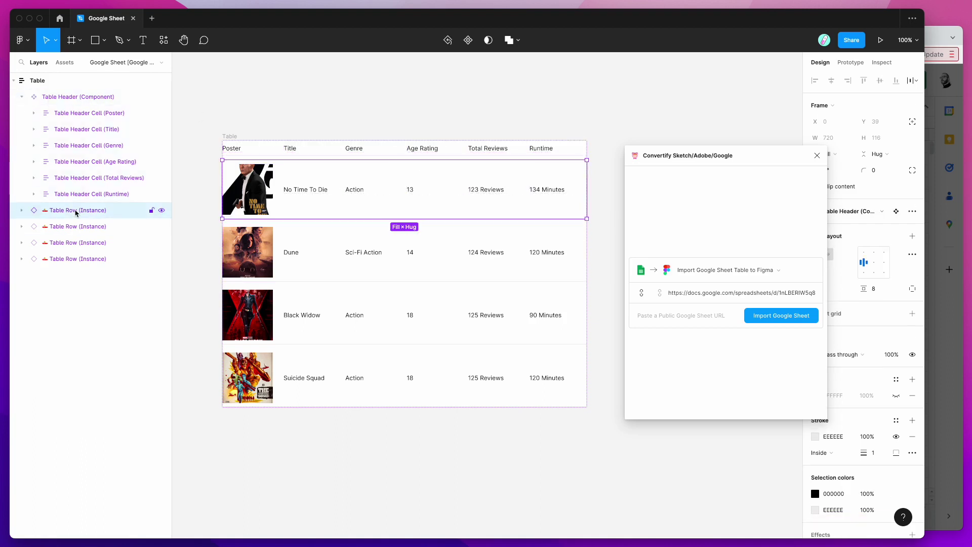
left_click(238, 154)
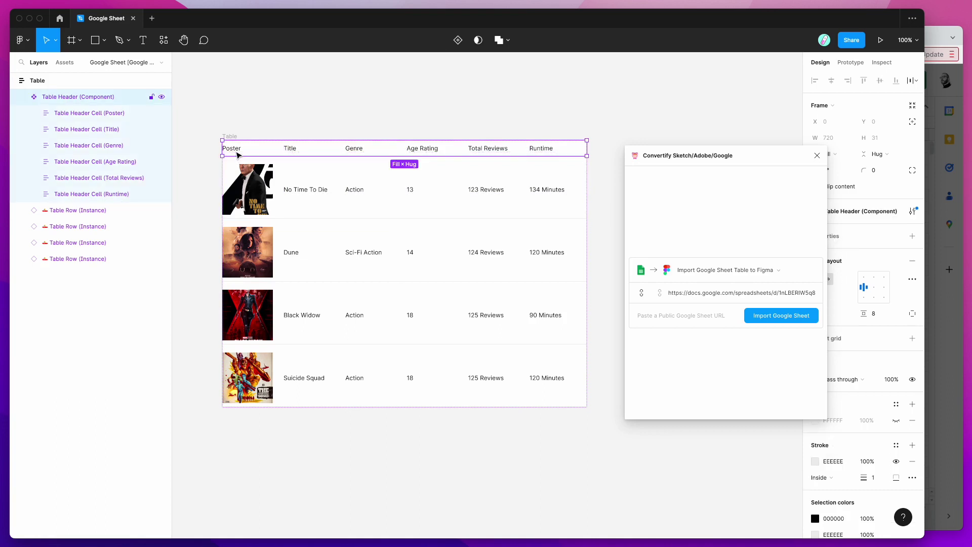
left_click(34, 129)
left_click(71, 145)
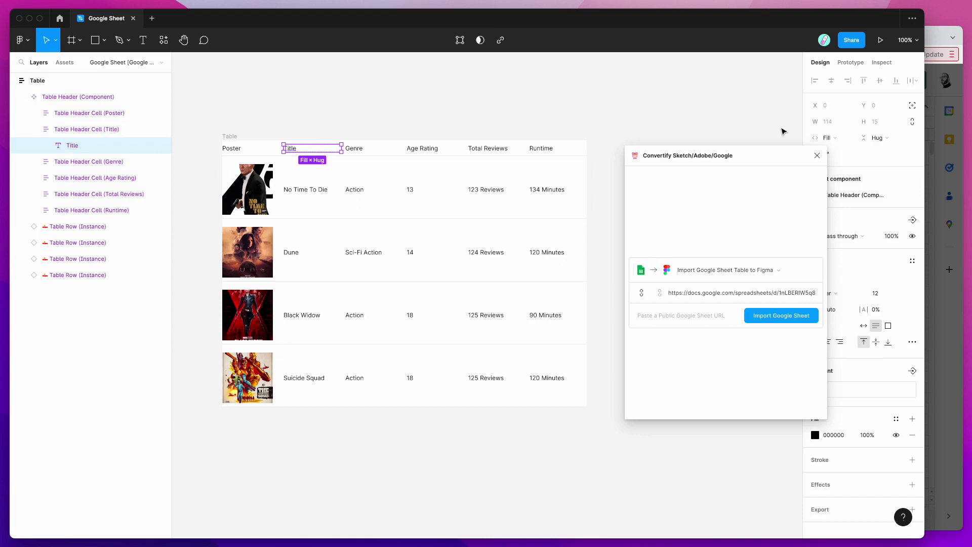
Move the import window aside and set the Title header text to Bold.
left_click_drag(767, 154, 739, 105)
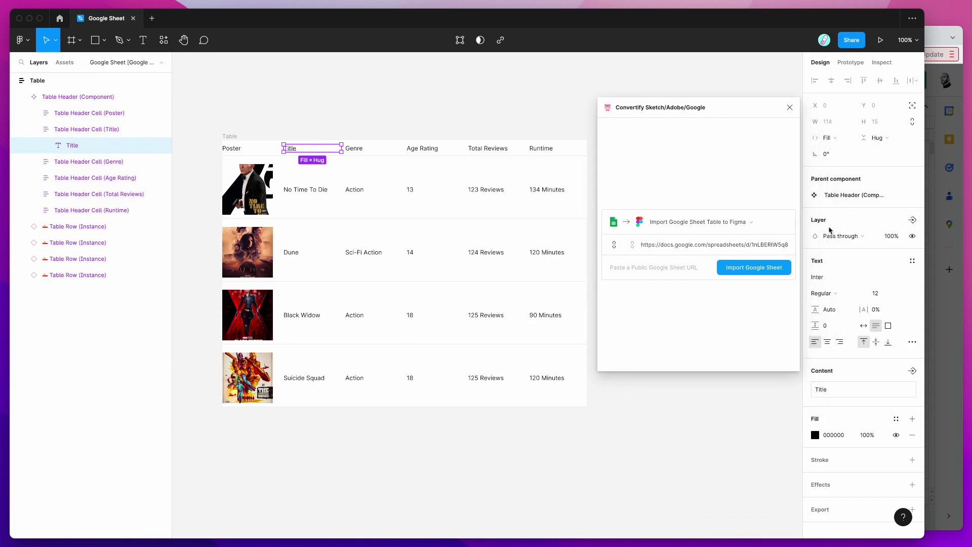
left_click(836, 295)
left_click(830, 330)
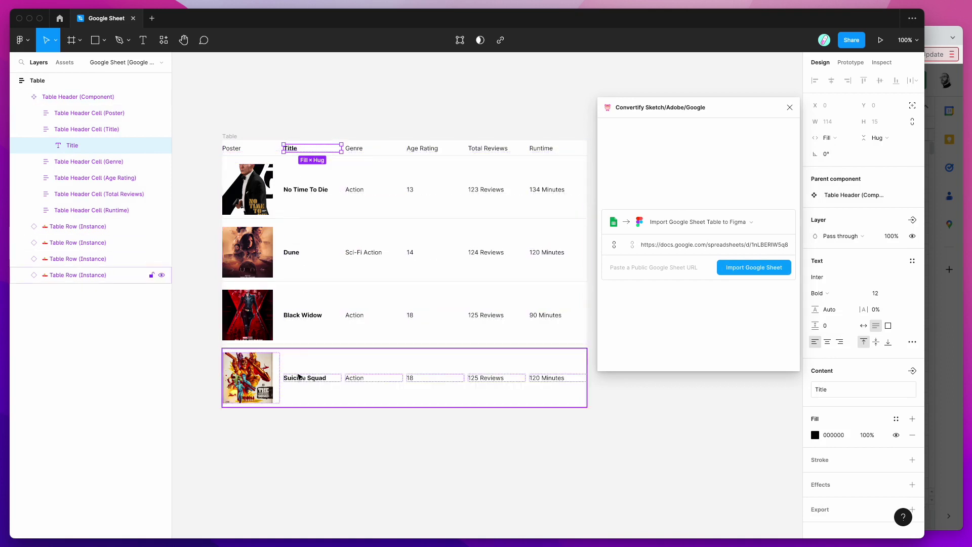
Select the No Time To Die title, try Light weight, then restore it to Bold.
left_click(305, 191)
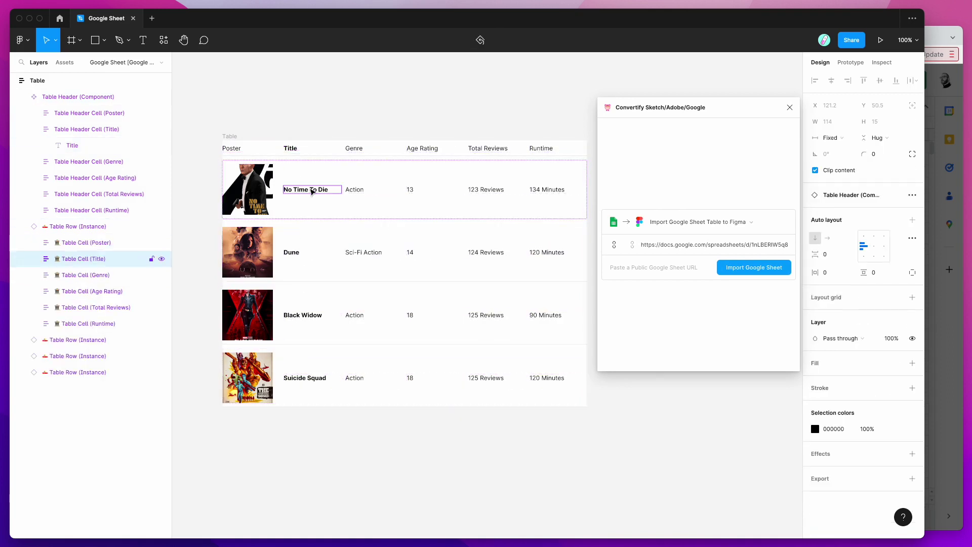
left_click(309, 190)
double_click(318, 189)
left_click(332, 189)
left_click_drag(332, 189, 268, 191)
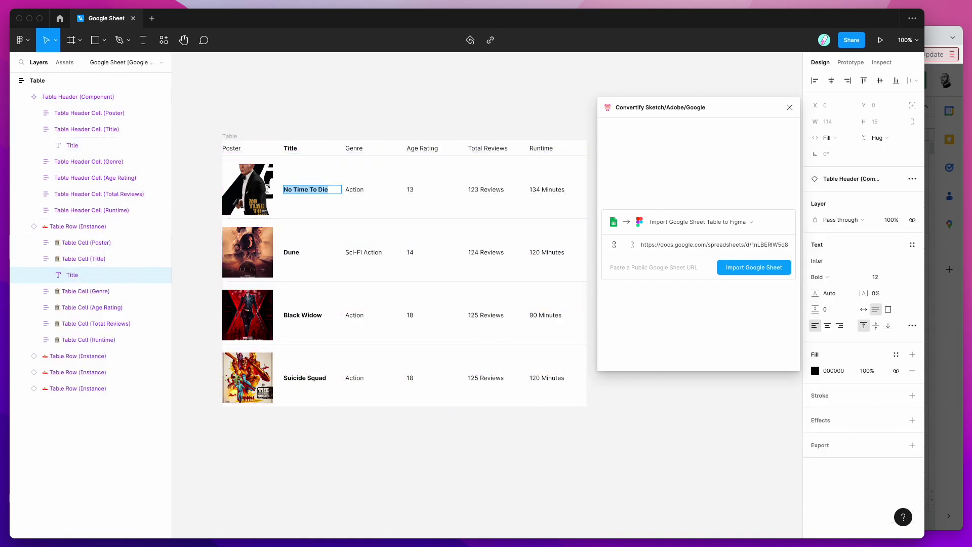
left_click(843, 280)
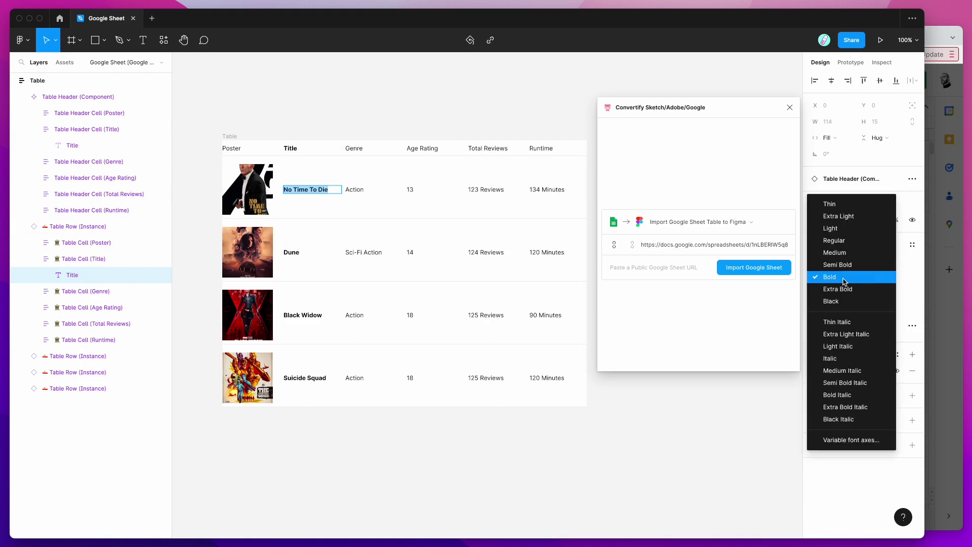
left_click(838, 230)
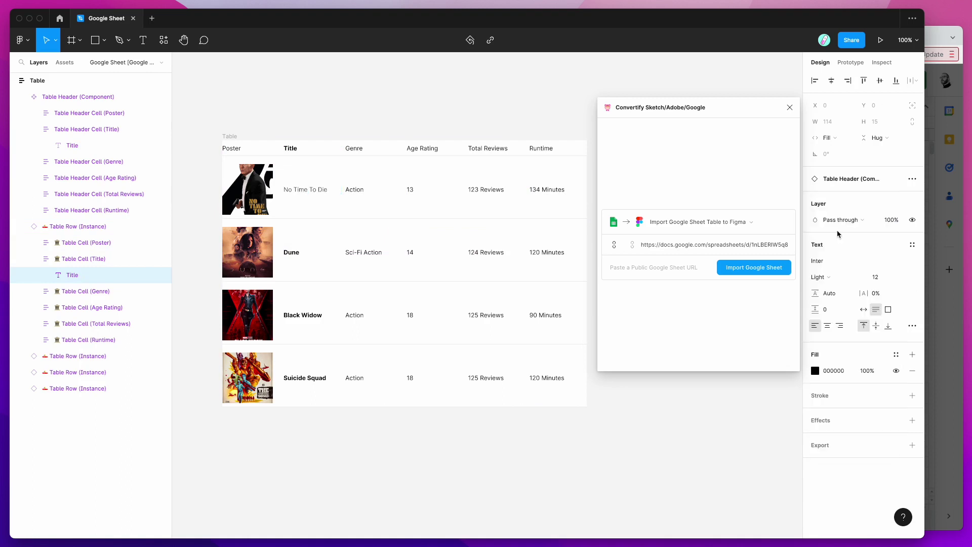
double_click(306, 189)
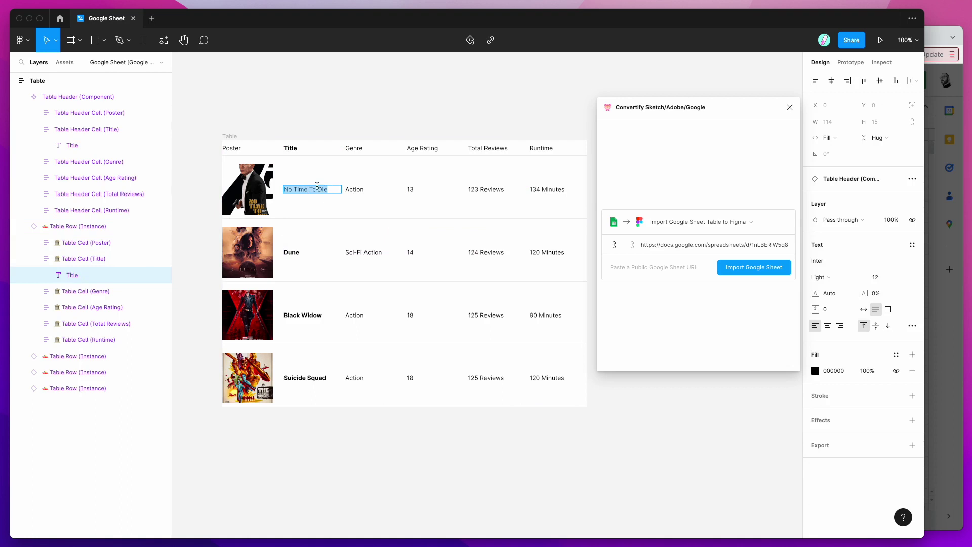
key("super+b")
left_click(239, 149)
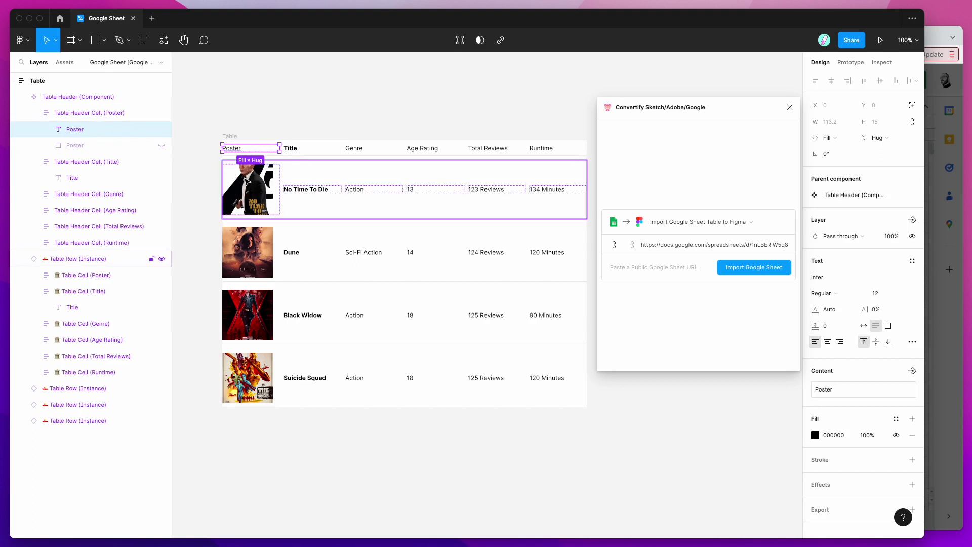
Select the poster image in the No Time To Die row.
left_click(247, 183)
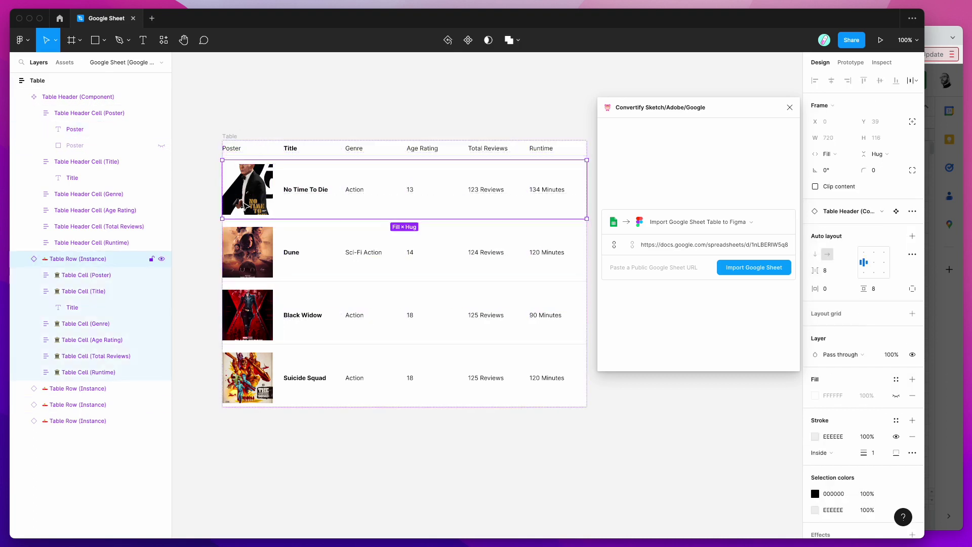
left_click(241, 203)
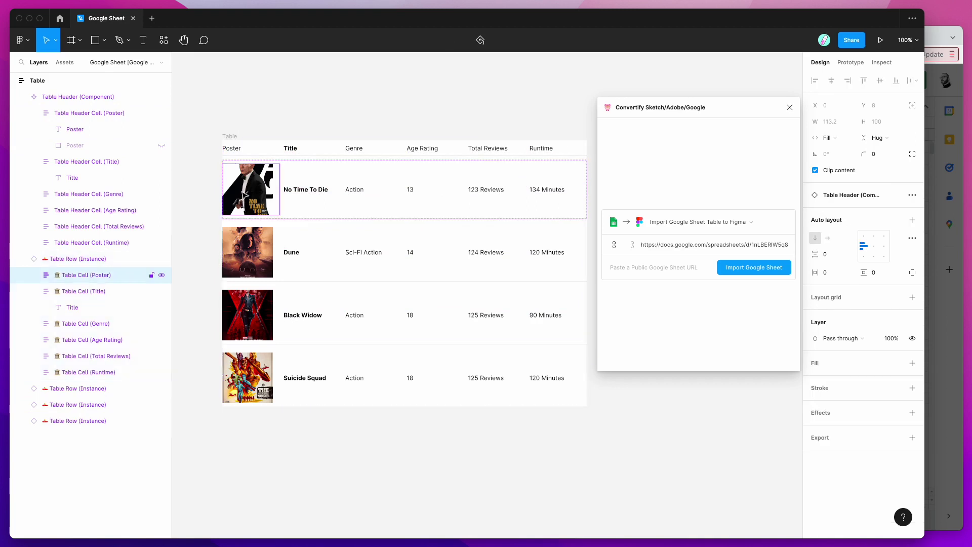
double_click(244, 194)
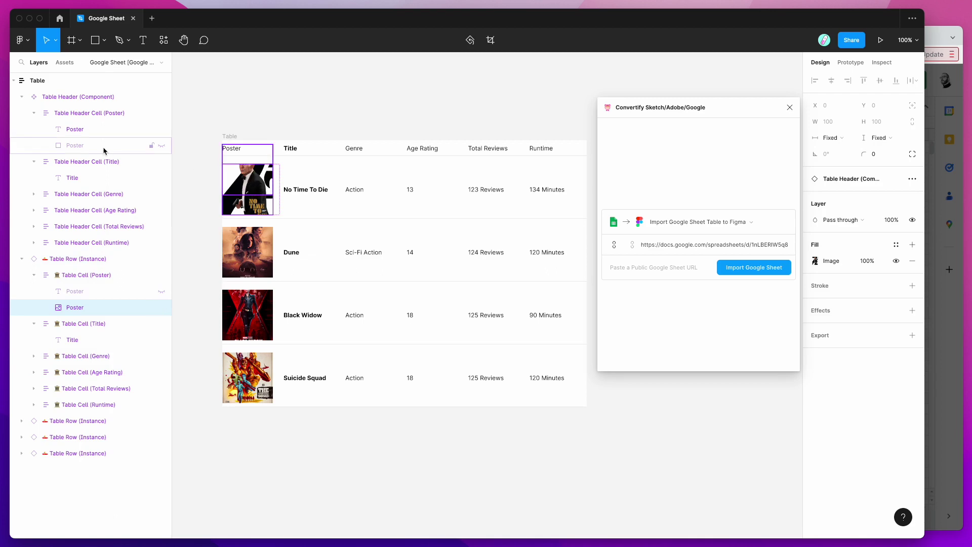
Unhide the grey placeholder rectangle in the Poster header cell and select it.
left_click(59, 114)
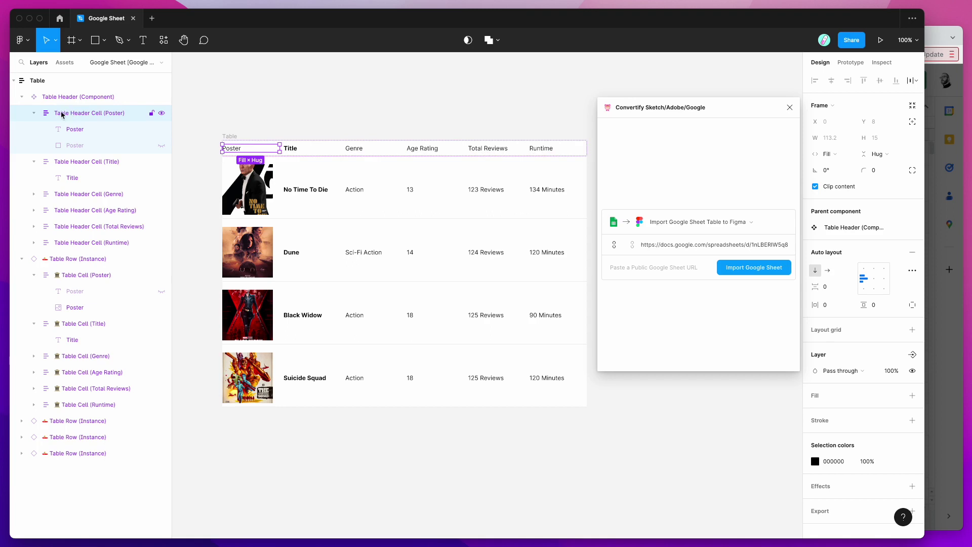
left_click(161, 146)
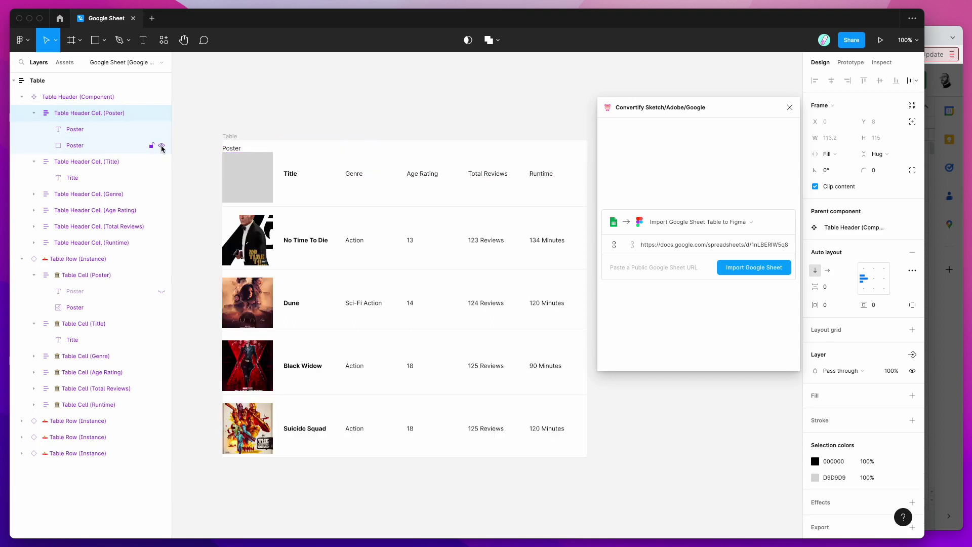
left_click(75, 147)
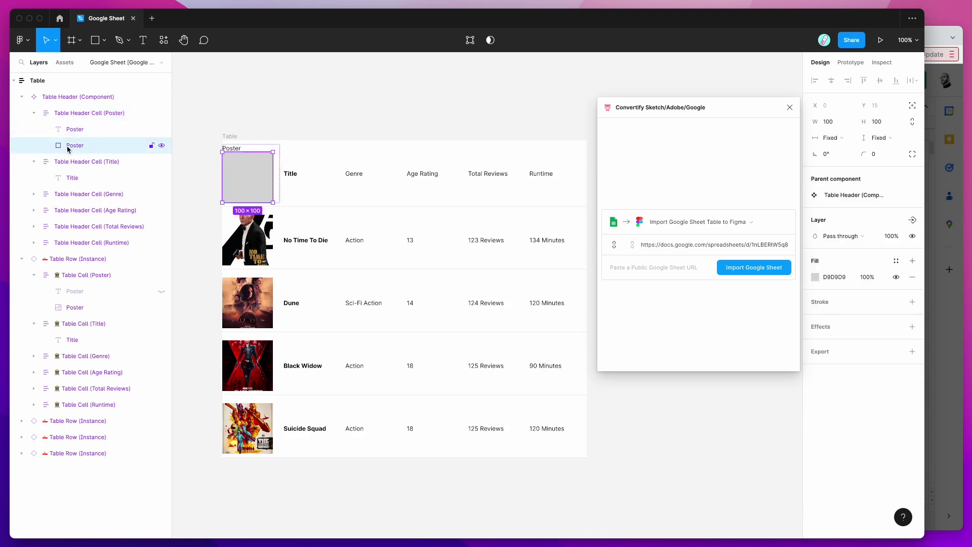
right_click(78, 149)
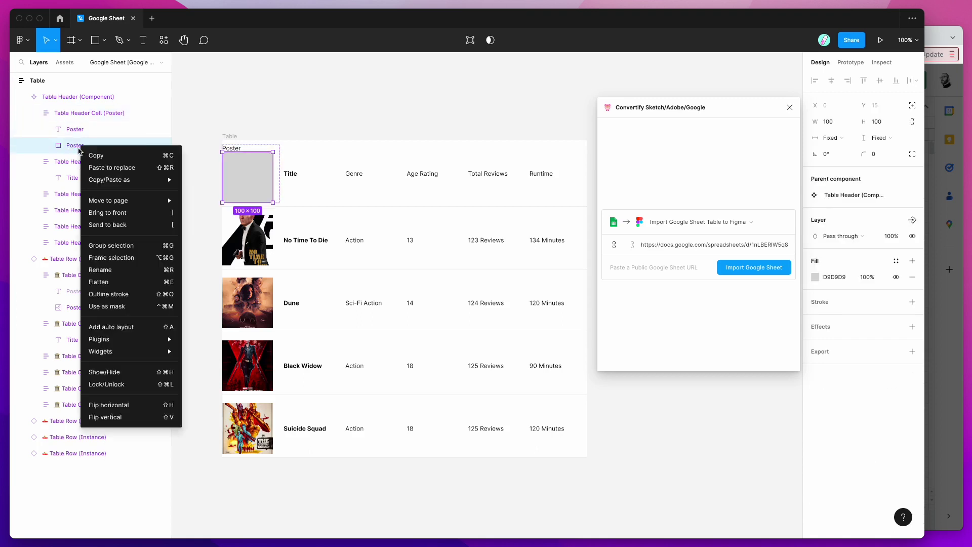
key("Escape")
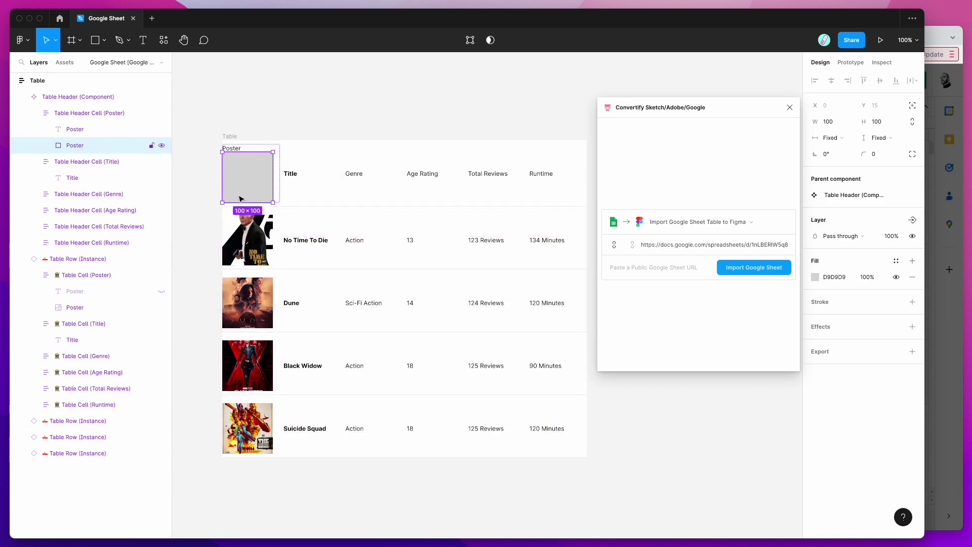
Stretch the Poster placeholder to 100×154 so every movie row grows taller.
left_click_drag(242, 204, 238, 231)
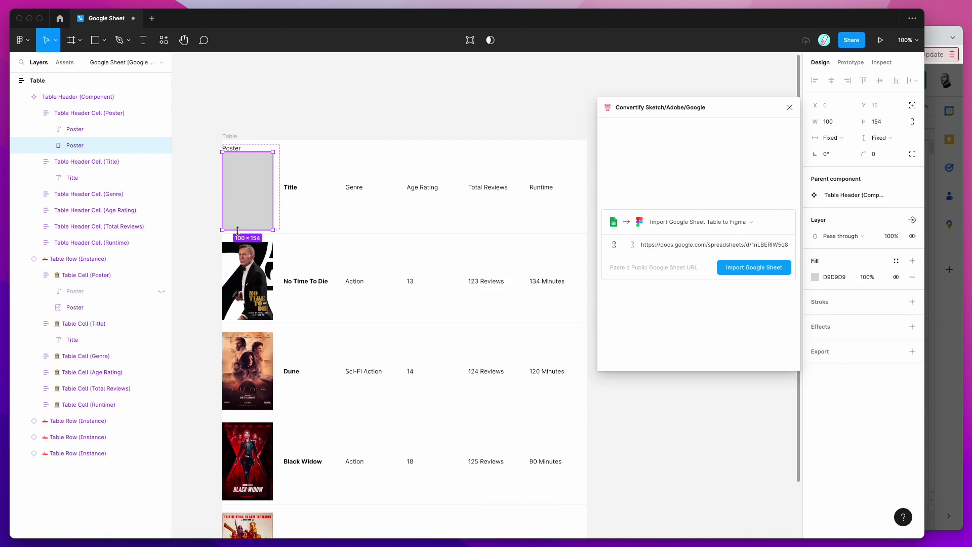
scroll(242, 250, "down", 3)
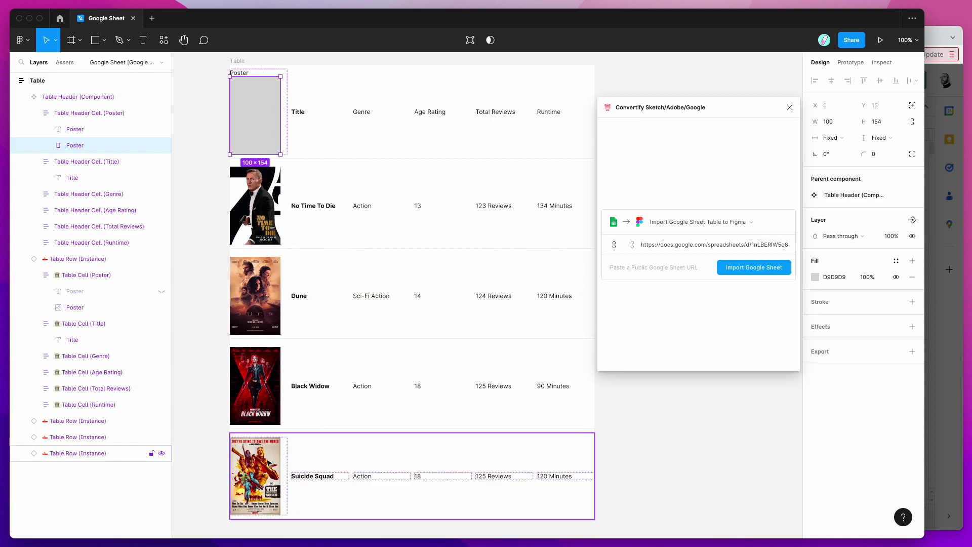
scroll(290, 286, "up", 2)
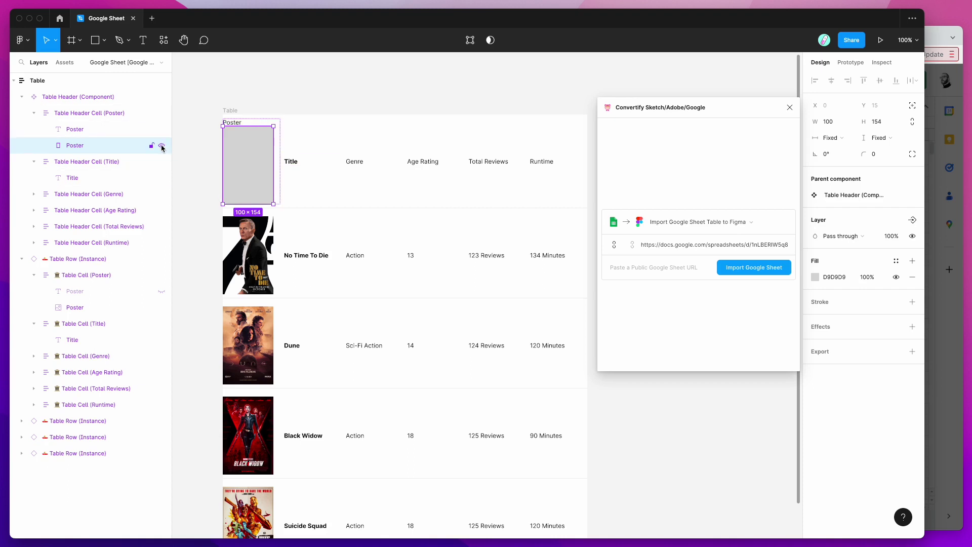
Hide the Poster placeholder in the table header again after rechecking its size.
left_click(162, 148)
left_click(97, 98)
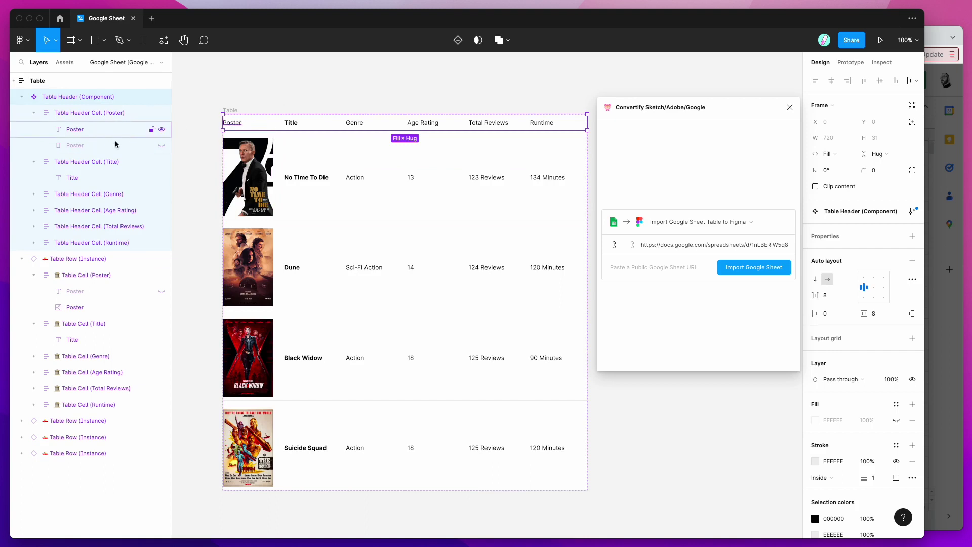
left_click(76, 147)
left_click(162, 146)
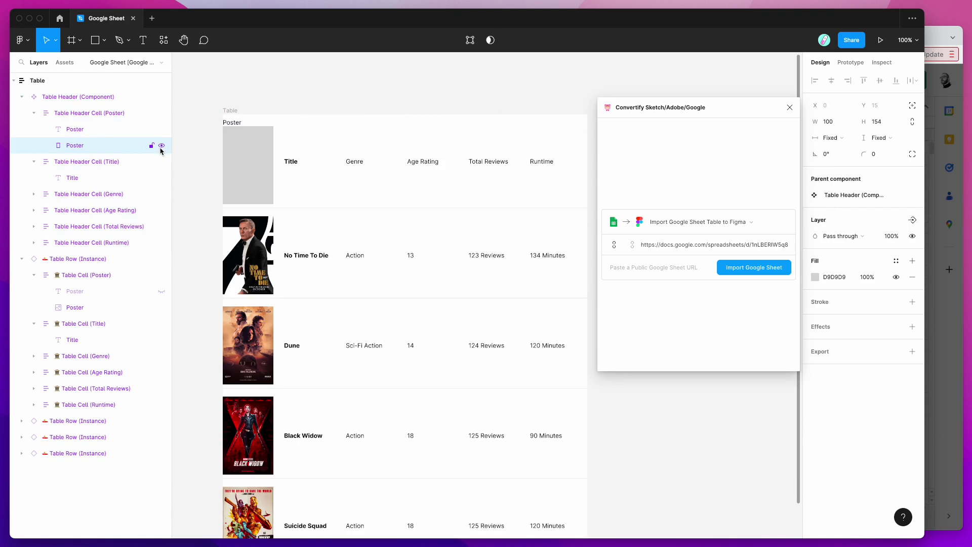
left_click(162, 146)
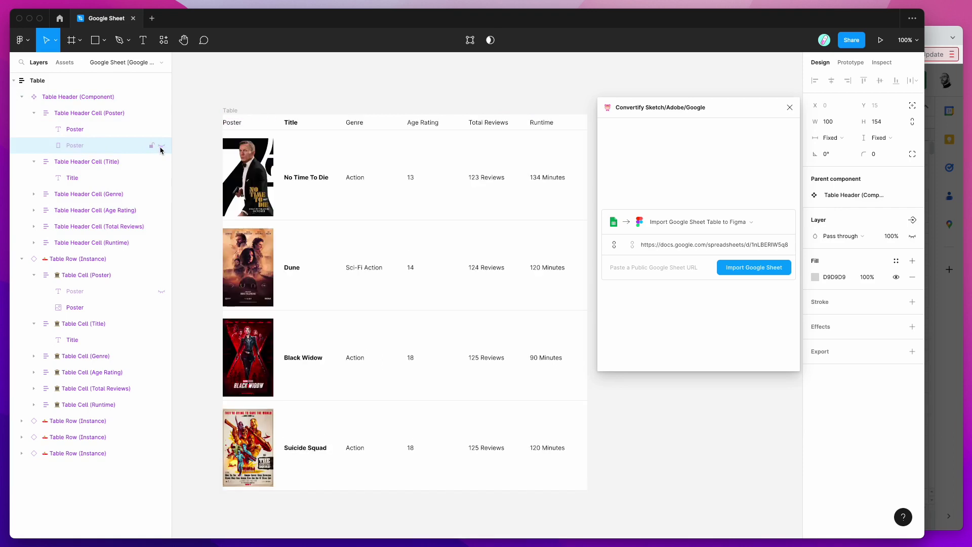
scroll(314, 219, "right", 2)
Select the Table frame and drag its right edge to give it a fixed, wider width.
left_click(201, 104)
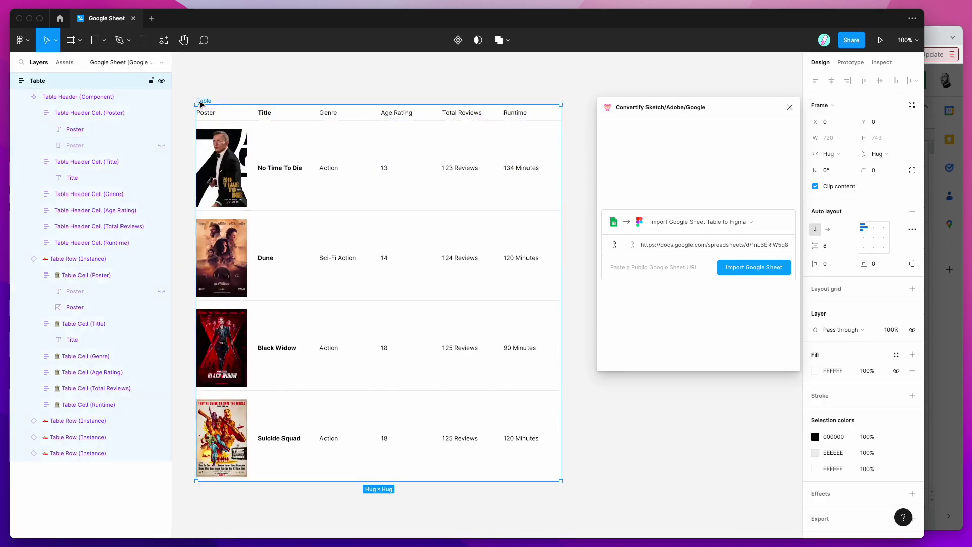
scroll(201, 103, "down", 3)
scroll(354, 203, "up", 1)
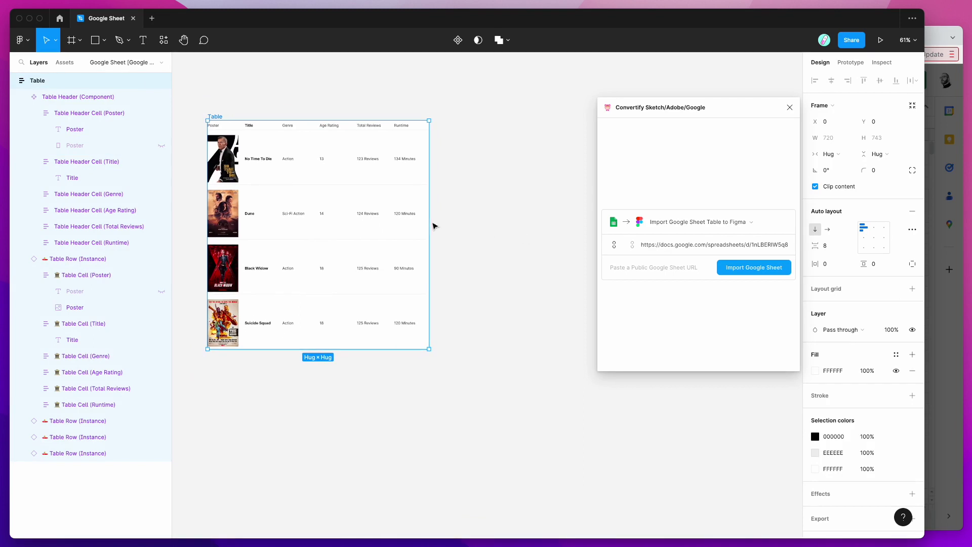
left_click_drag(429, 221, 510, 221)
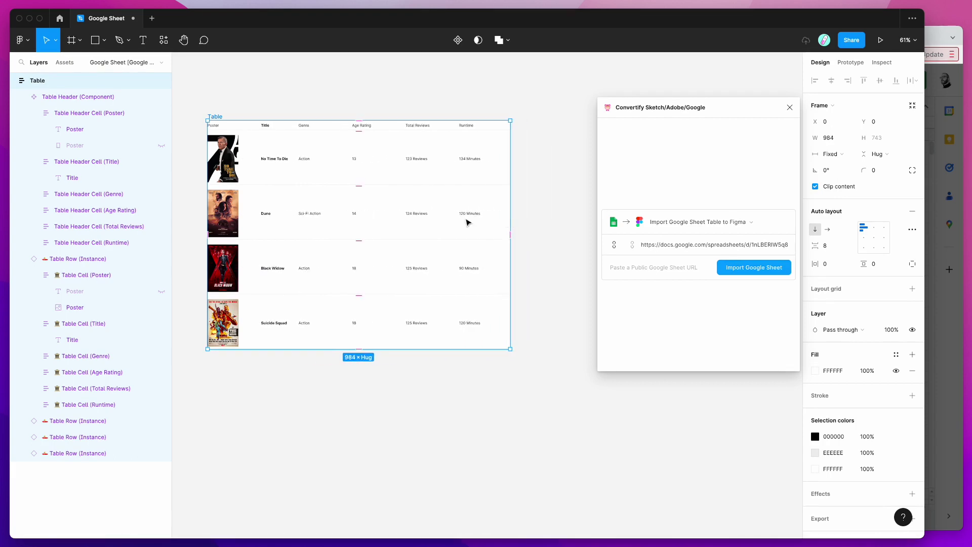
Select the Poster and Title header cells and try resizing the Title column, then revert.
left_click(96, 114)
left_click(88, 162)
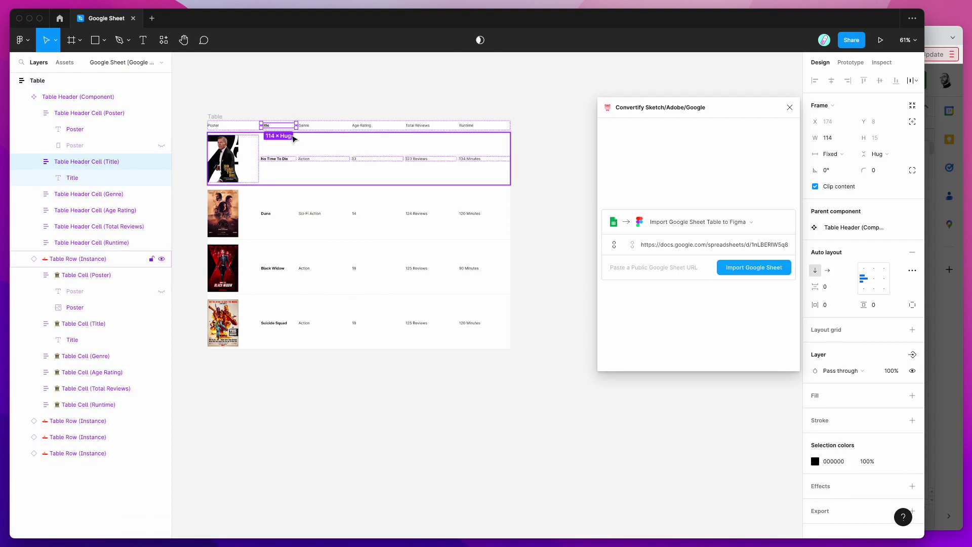
mouse_move(297, 124)
left_mouse_down()
mouse_move(319, 124)
mouse_move(282, 125)
mouse_move(301, 125)
left_mouse_up()
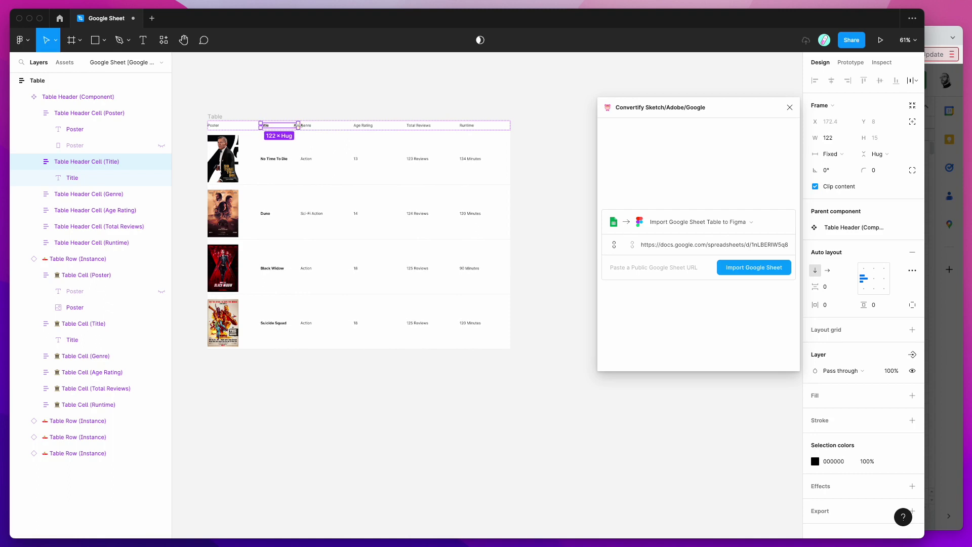
Widen the Table frame further to 1003 px so the columns spread across it.
left_click(213, 117)
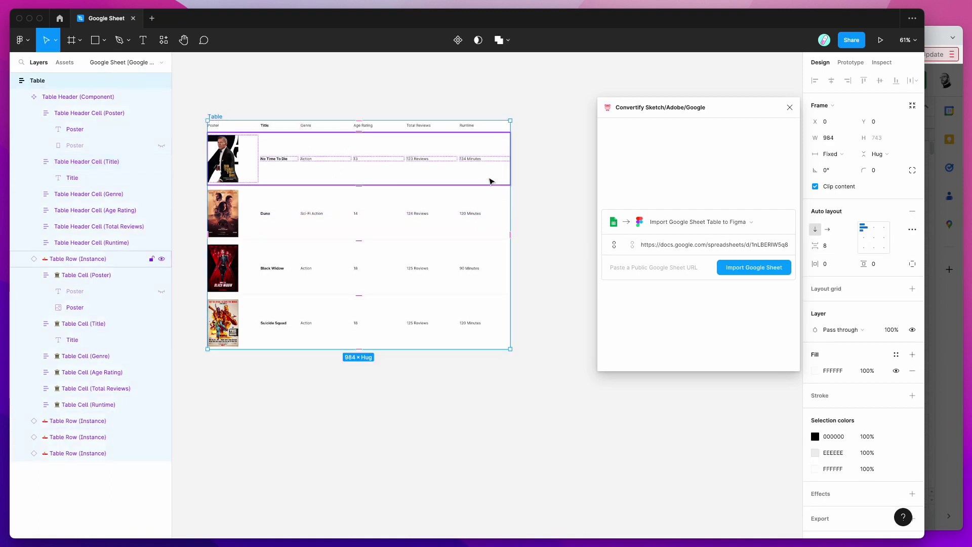
mouse_move(510, 186)
left_mouse_down()
mouse_move(413, 184)
mouse_move(568, 191)
mouse_move(517, 189)
left_mouse_up()
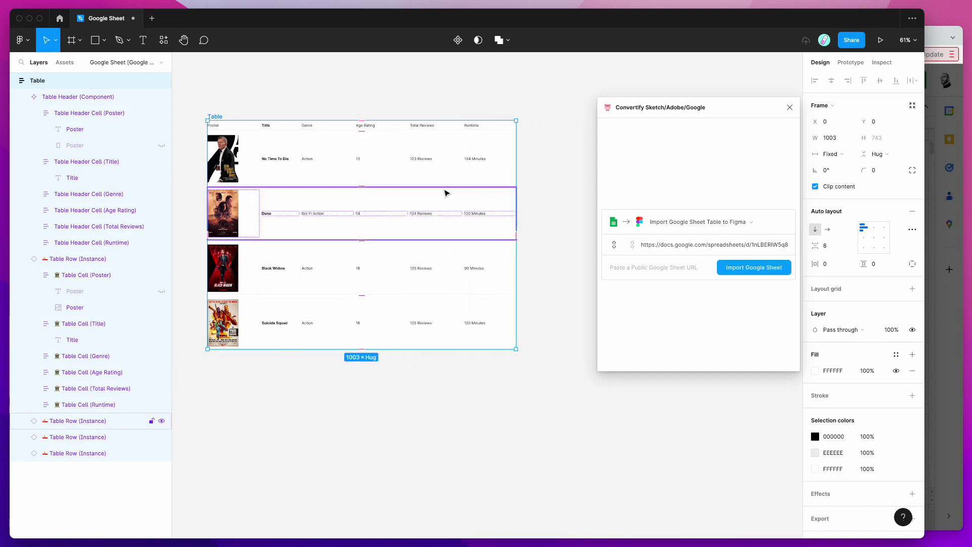
scroll(445, 193, "up", 5)
scroll(446, 193, "left", 3)
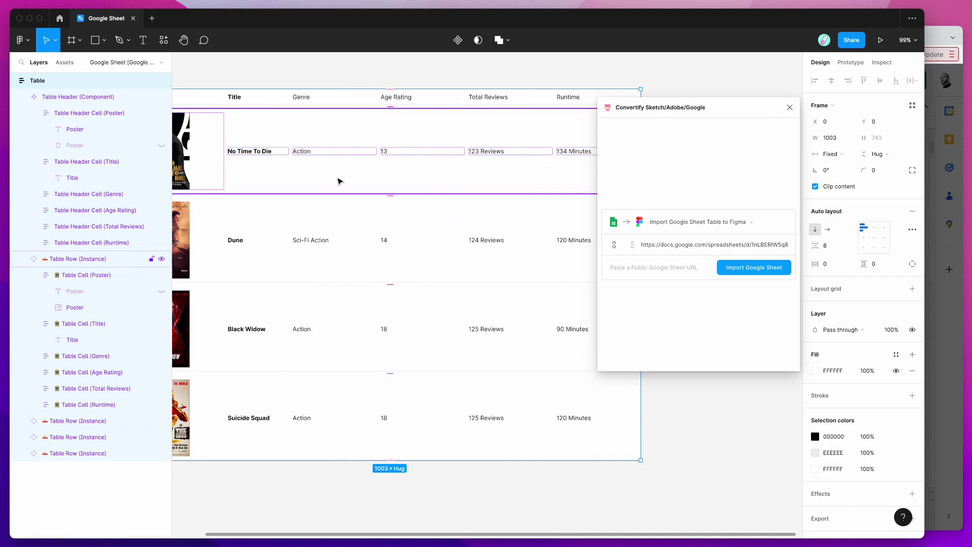
Select the first movie row, then the table header component.
left_click(390, 178)
scroll(343, 180, "left", 2)
scroll(343, 181, "left", 1)
left_click(250, 123)
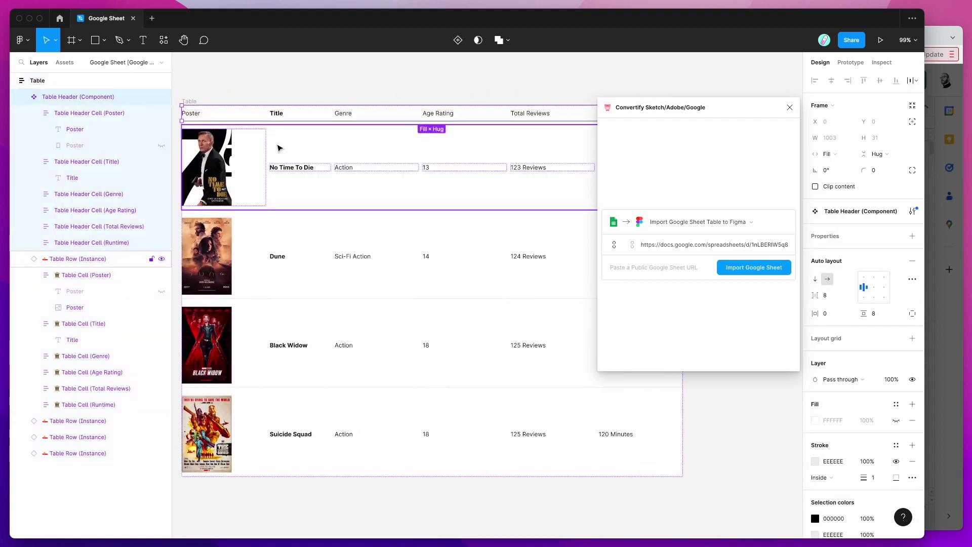
scroll(280, 145, "down", 1)
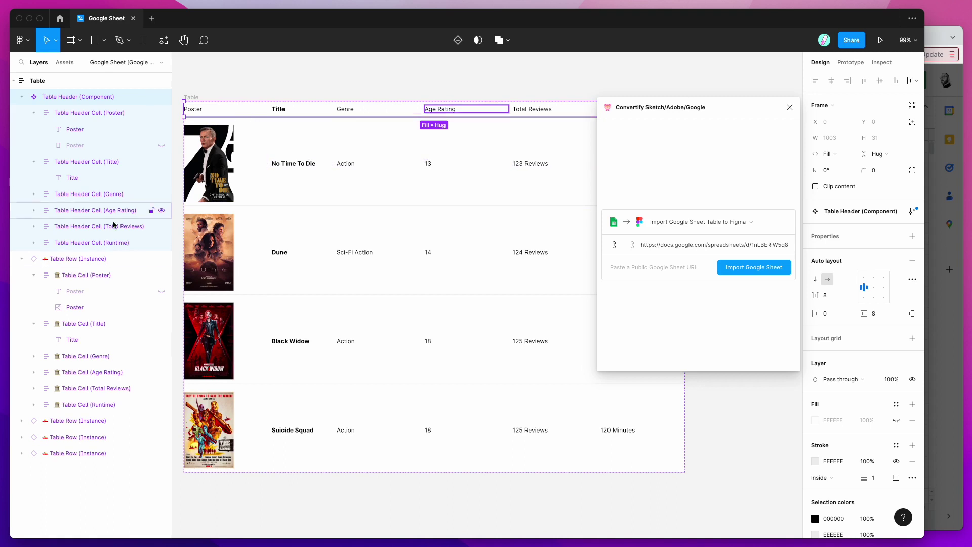
Recolour the Table Header stroke from EEEEEE to grey 7C7C7C, then hide it to compare.
left_click(815, 461)
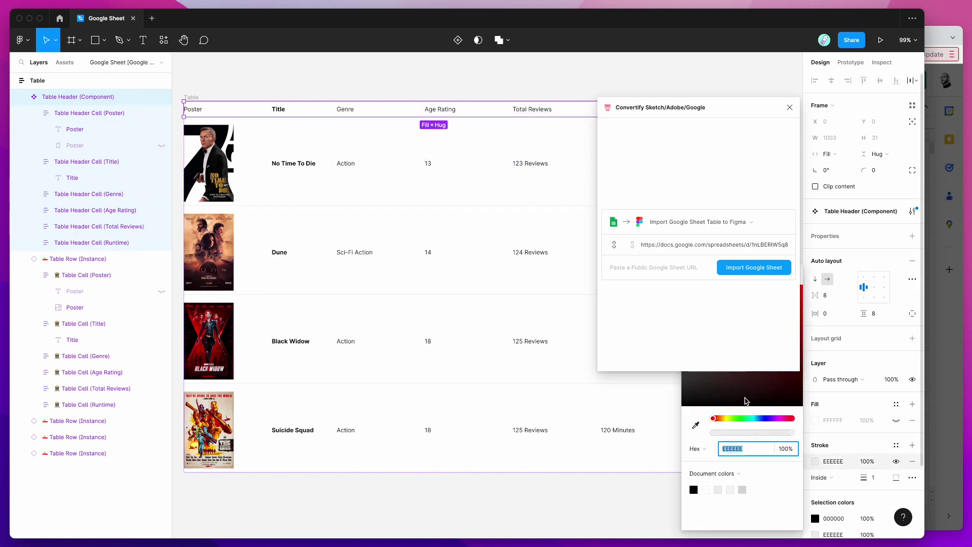
mouse_move(745, 401)
left_mouse_down()
mouse_move(698, 405)
mouse_move(653, 442)
mouse_move(731, 373)
left_mouse_up()
left_click_drag(720, 111, 633, 77)
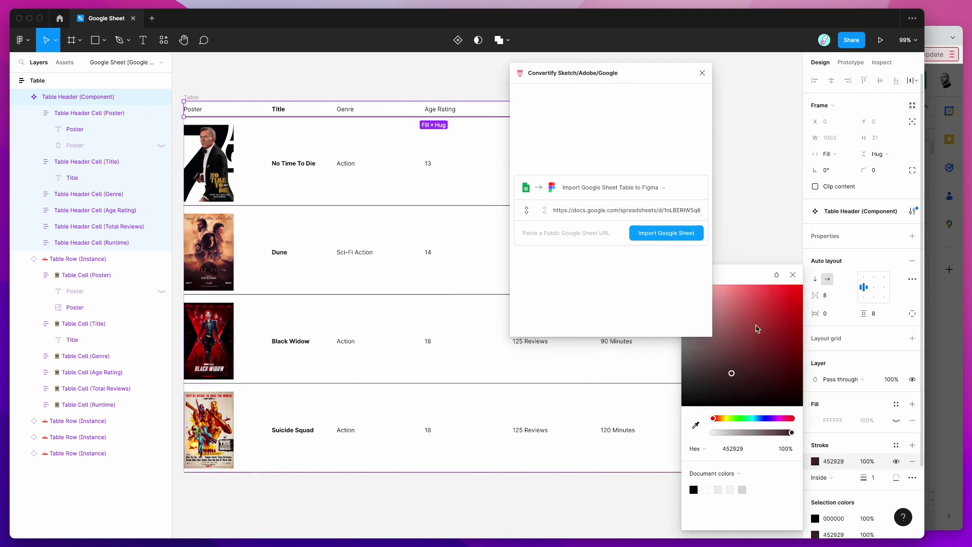
left_click_drag(757, 329, 679, 349)
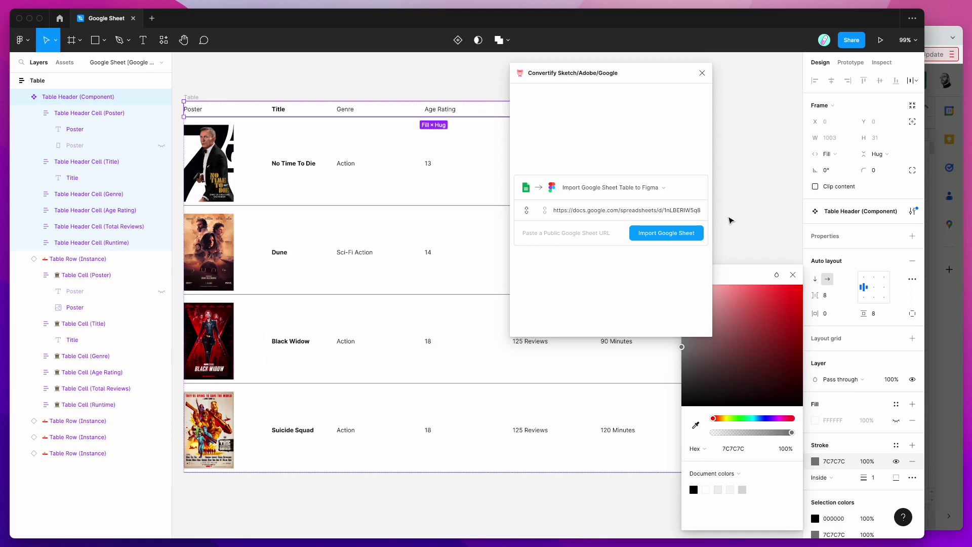
left_click_drag(672, 82, 672, 82)
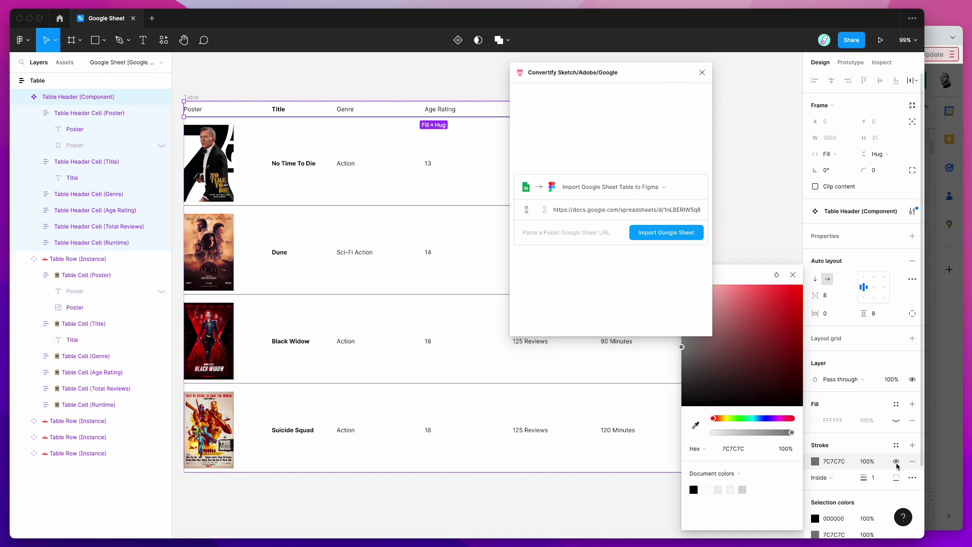
left_click(896, 461)
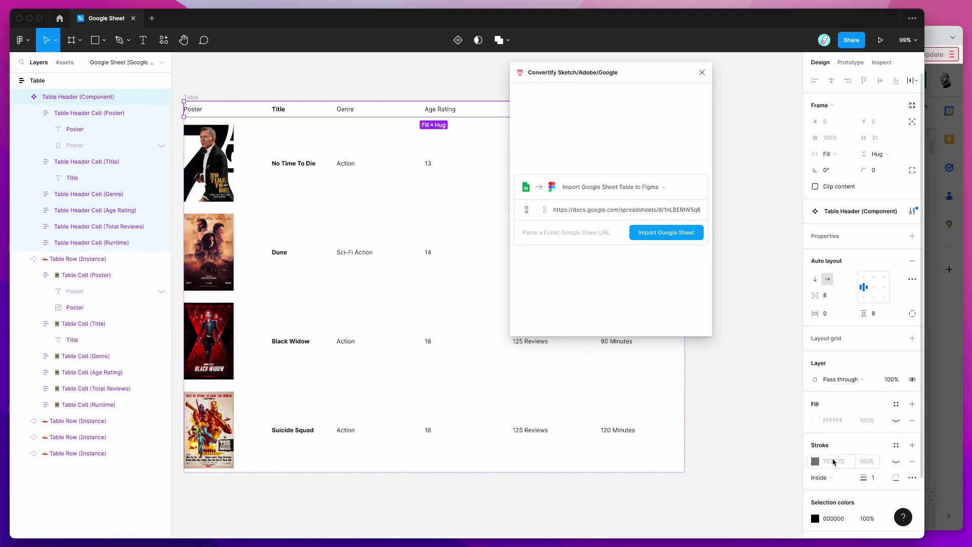
Show the grey row dividers again, set their stroke weight to 1, then hide them.
left_click(895, 463)
left_click(895, 463)
left_click(895, 462)
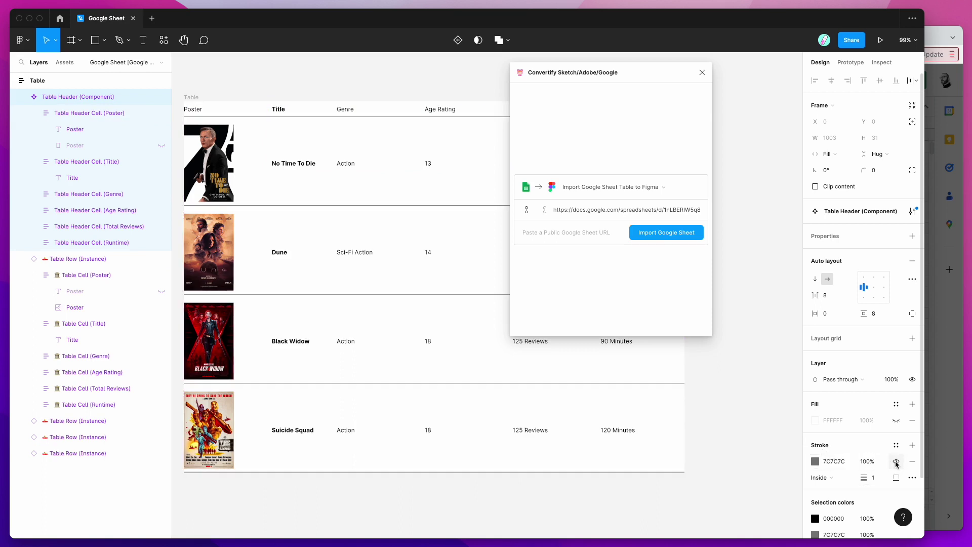
left_click_drag(864, 478, 866, 477)
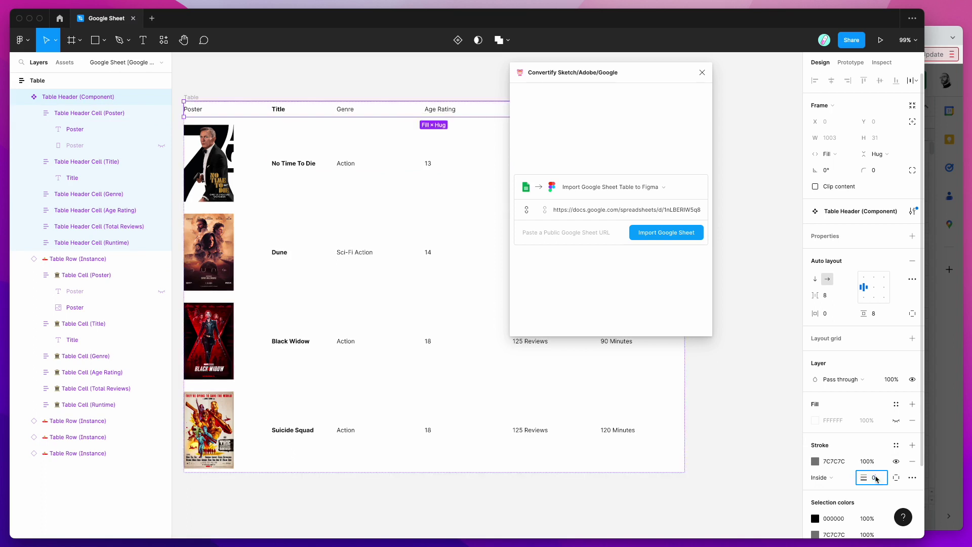
left_click(876, 478)
type("1")
key("Return")
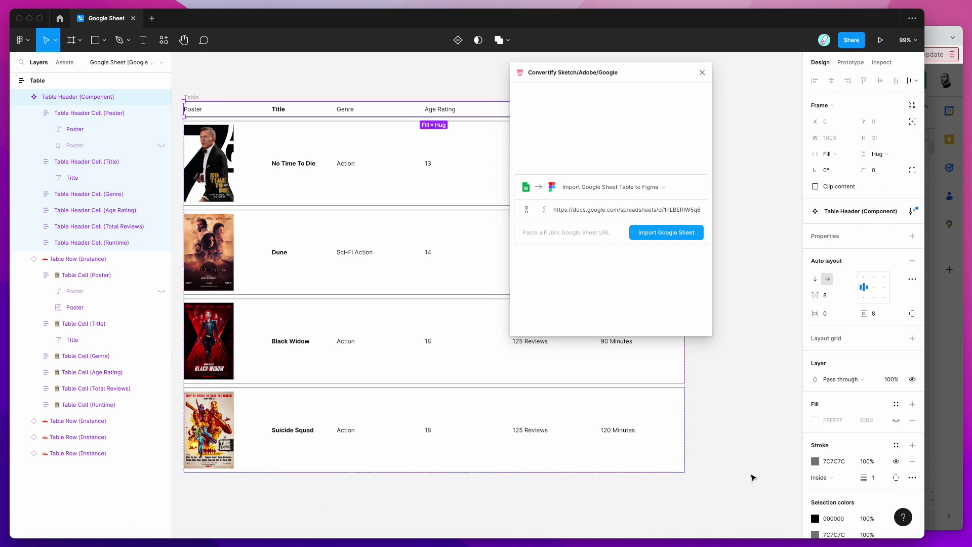
left_click(896, 462)
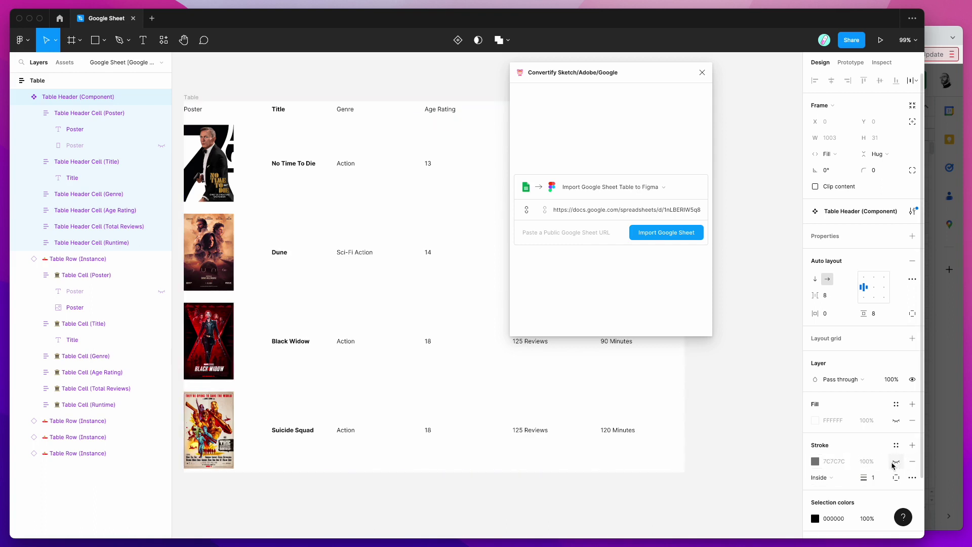
Move Convertify off the Total Reviews column and bring the Movie App Listing sheet forward.
left_click_drag(652, 73, 721, 80)
scroll(482, 152, "up", 2)
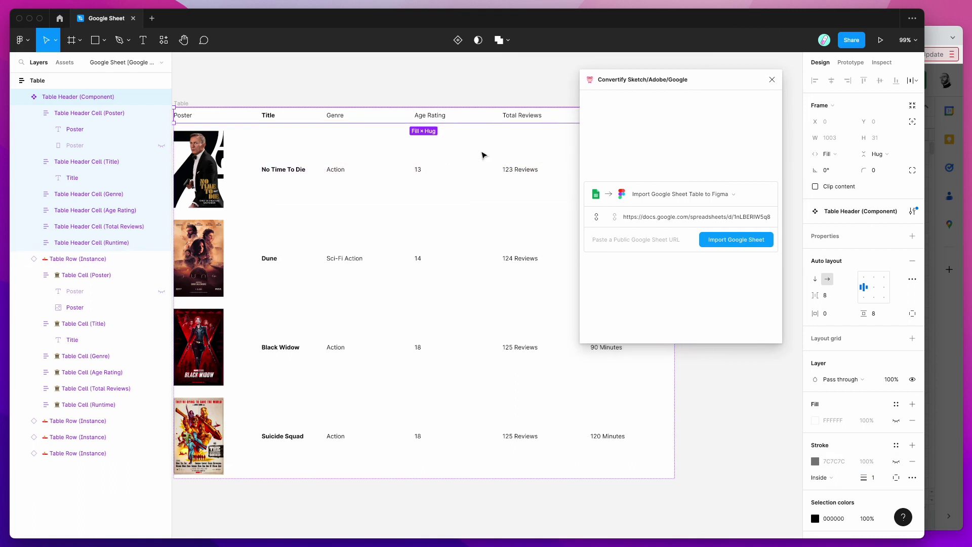
left_click(945, 350)
key("Escape")
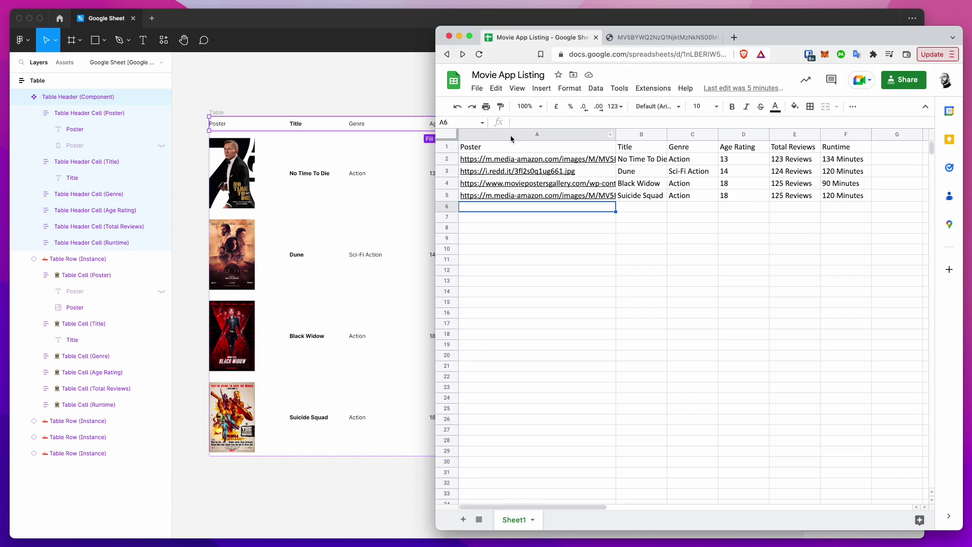
Select the Poster column, the last Runtime value and empty cells below the data.
left_click(505, 135)
left_click(672, 217)
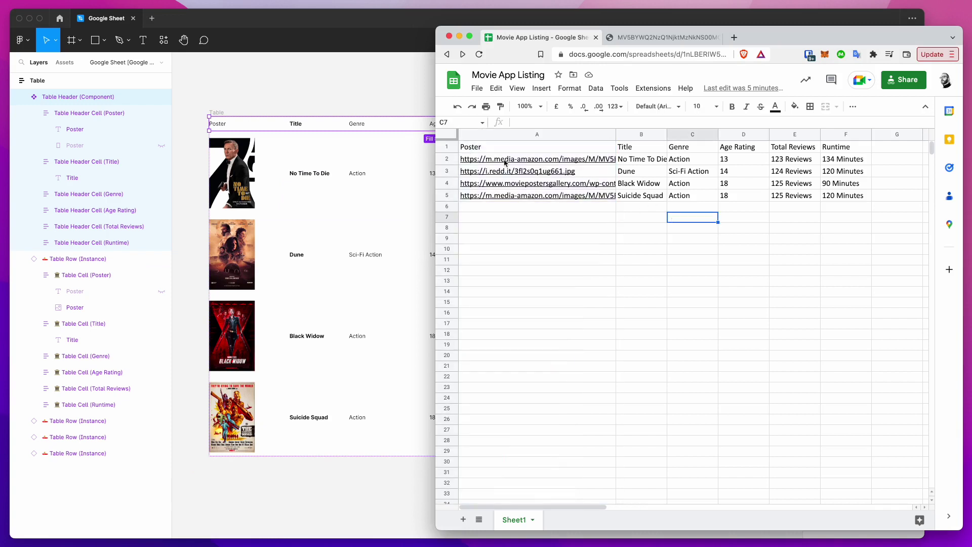
left_click(841, 195)
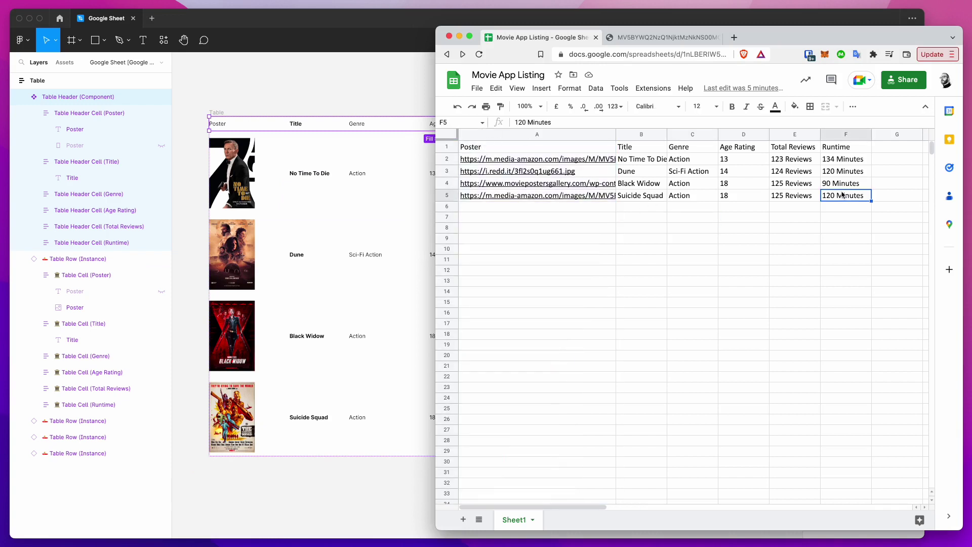
left_click(631, 218)
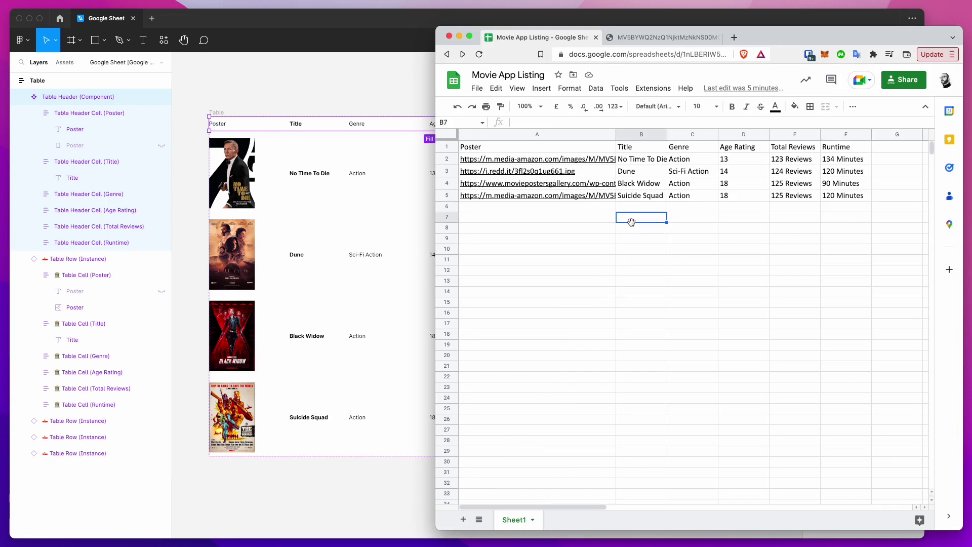
left_click(608, 208)
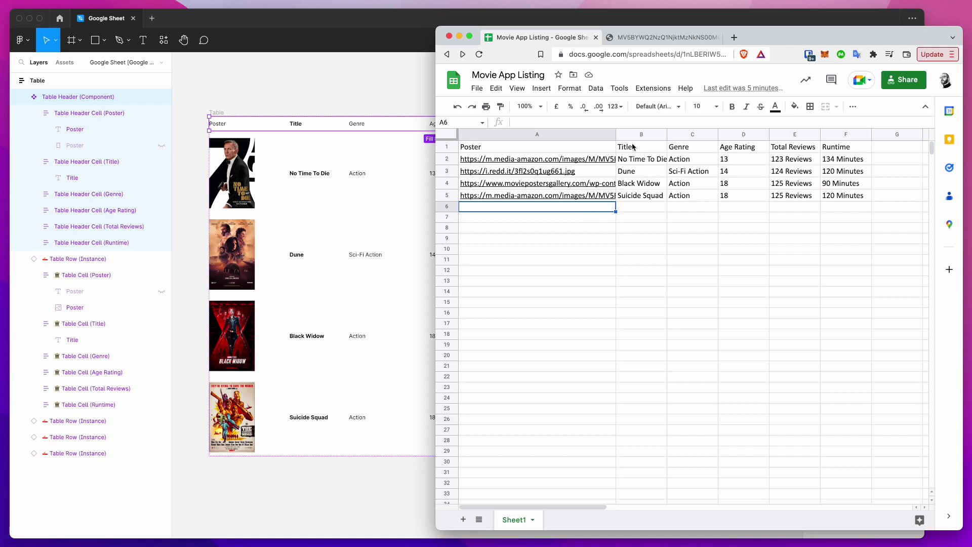
Step through the header row cells from Poster to Runtime and back to Total Reviews.
left_click(551, 150)
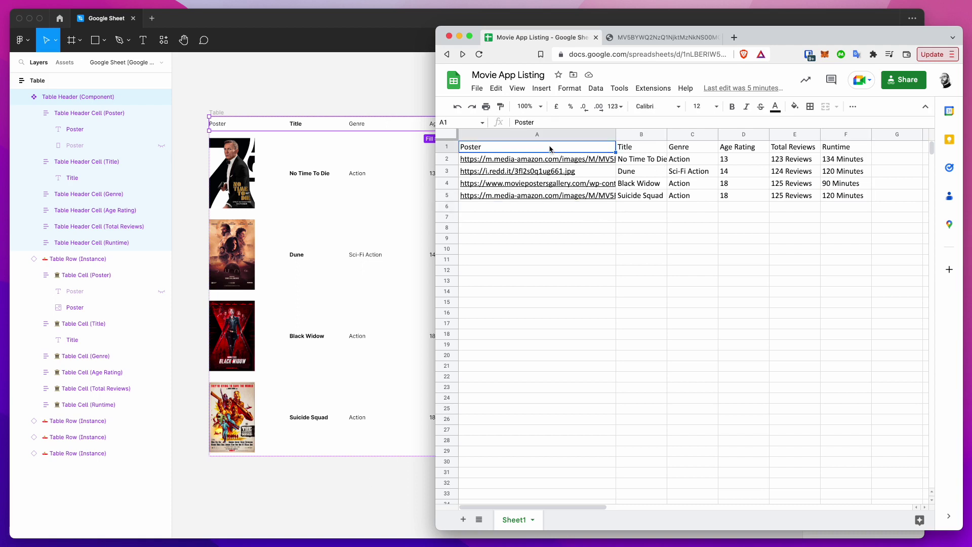
left_click(447, 148)
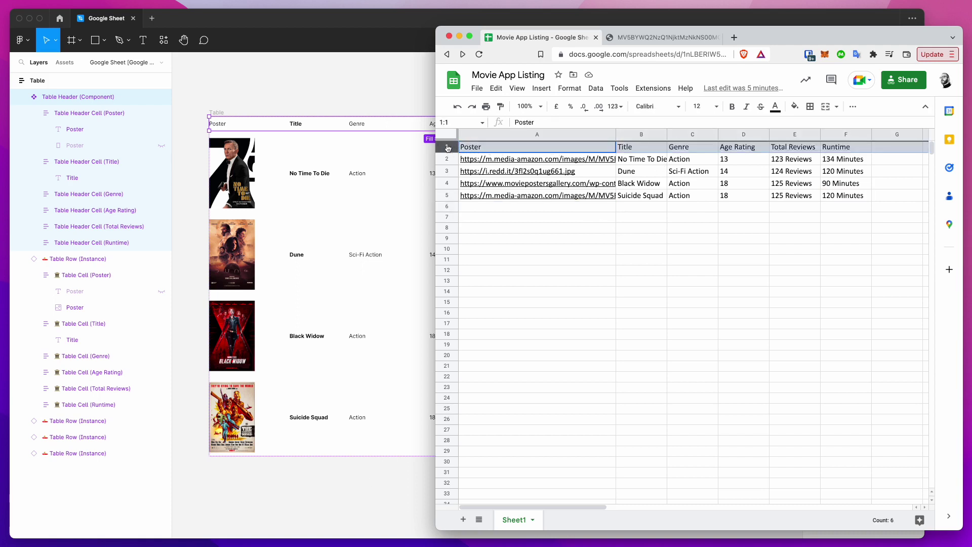
left_click(786, 163)
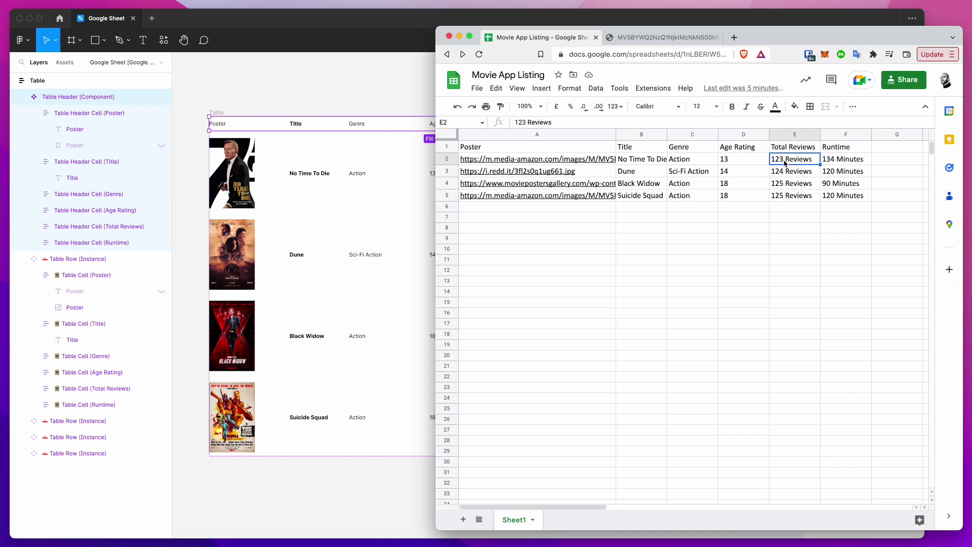
left_click(441, 149)
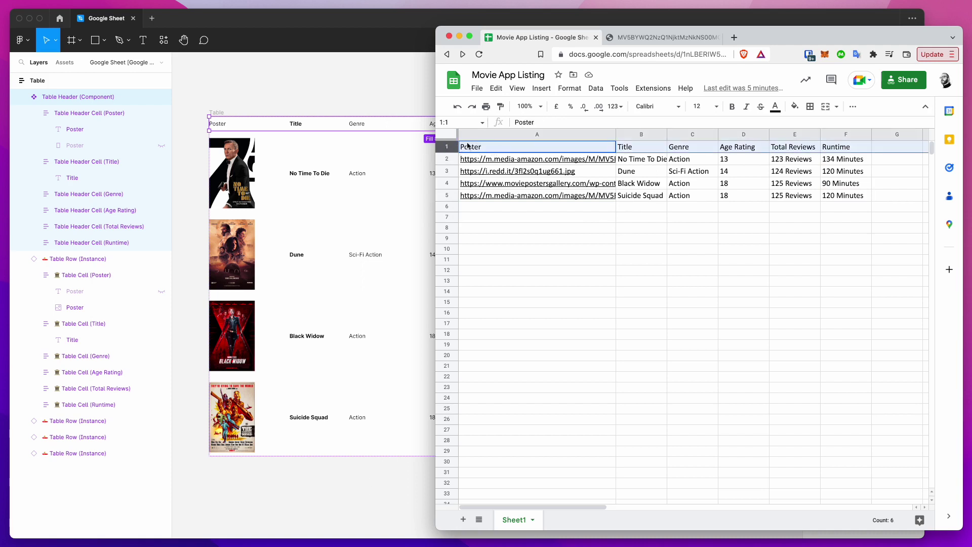
left_click(484, 149)
left_click(652, 150)
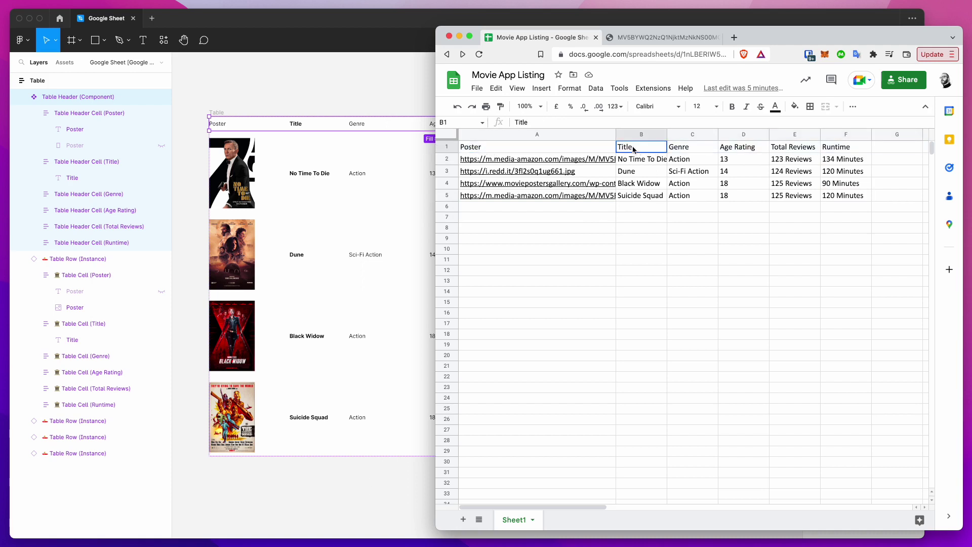
left_click(681, 150)
left_click(734, 149)
left_click(795, 150)
left_click(865, 151)
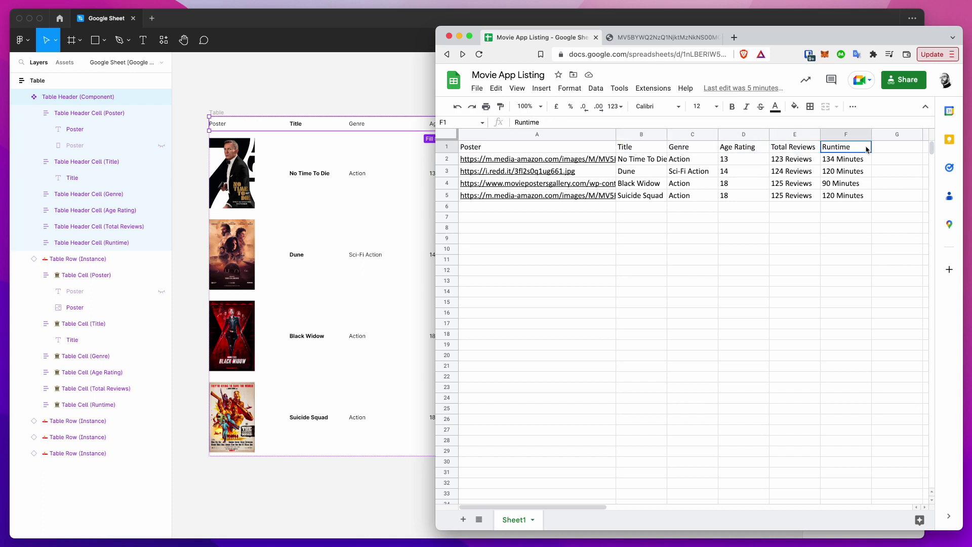
left_click(787, 148)
Select the movie data ranges B2:D4 and B2:F4, then individual poster link and title cells.
left_click(566, 158)
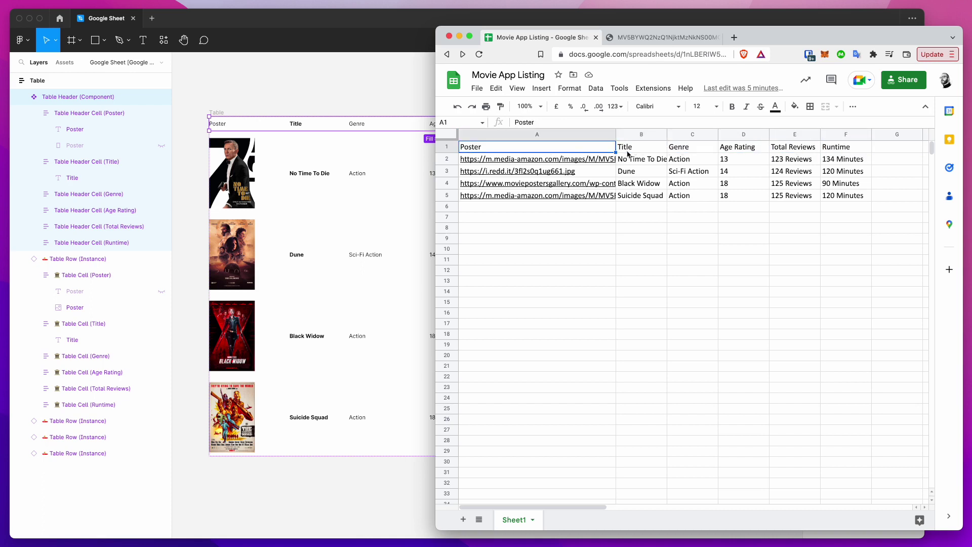
left_click_drag(637, 159, 851, 198)
left_click(848, 197)
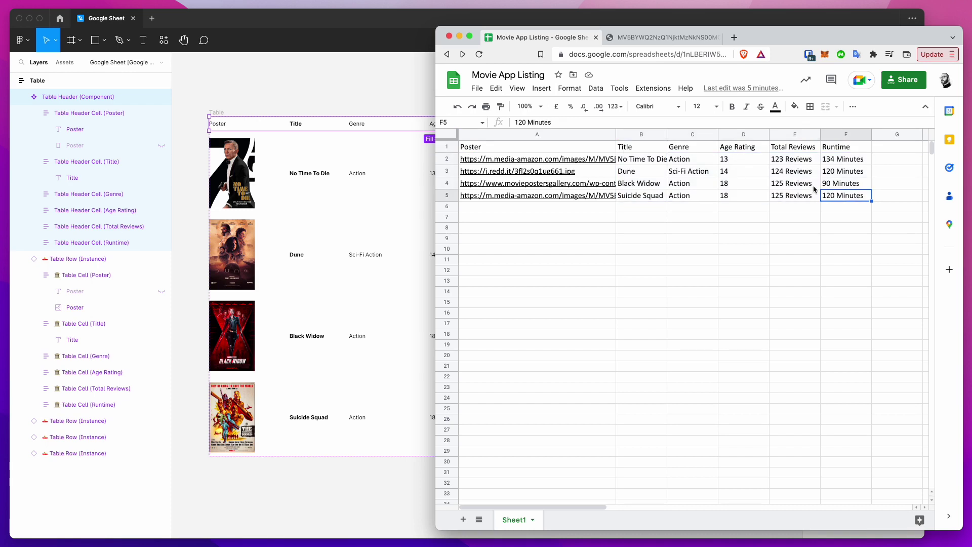
left_click_drag(838, 160, 633, 194)
left_click(634, 195)
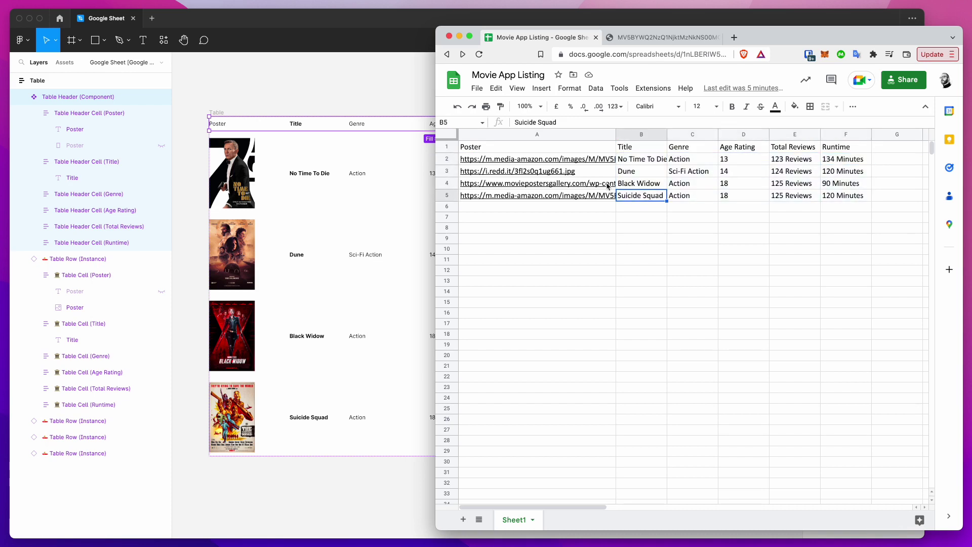
left_click(561, 161)
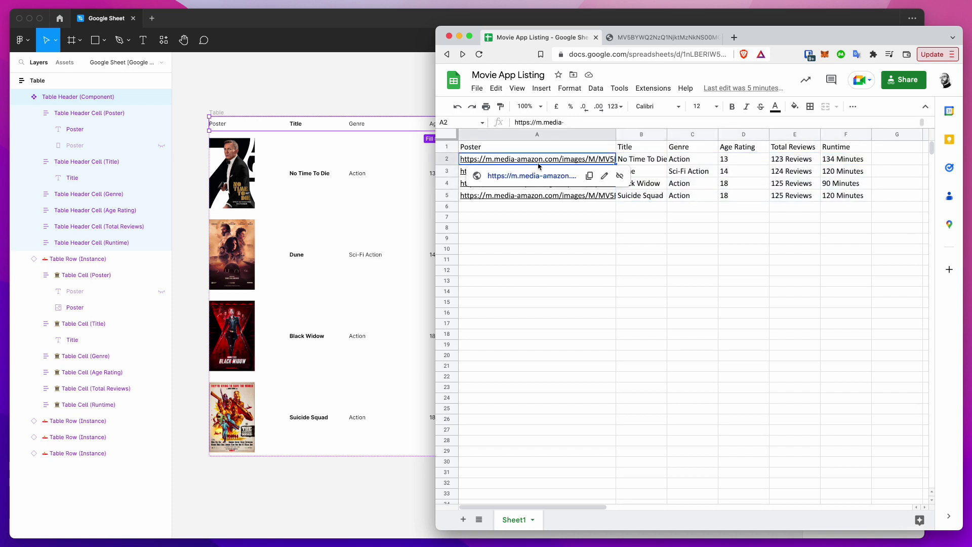
left_click(637, 160)
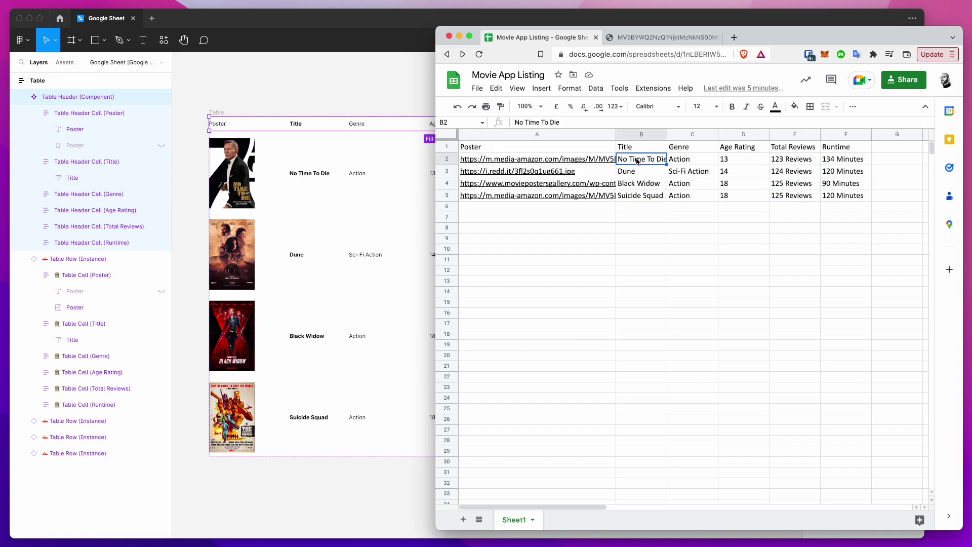
mouse_move(519, 162)
In Figma, nudge the Convertify panel up and clear the canvas selection, then return to the sheet.
left_click(235, 175)
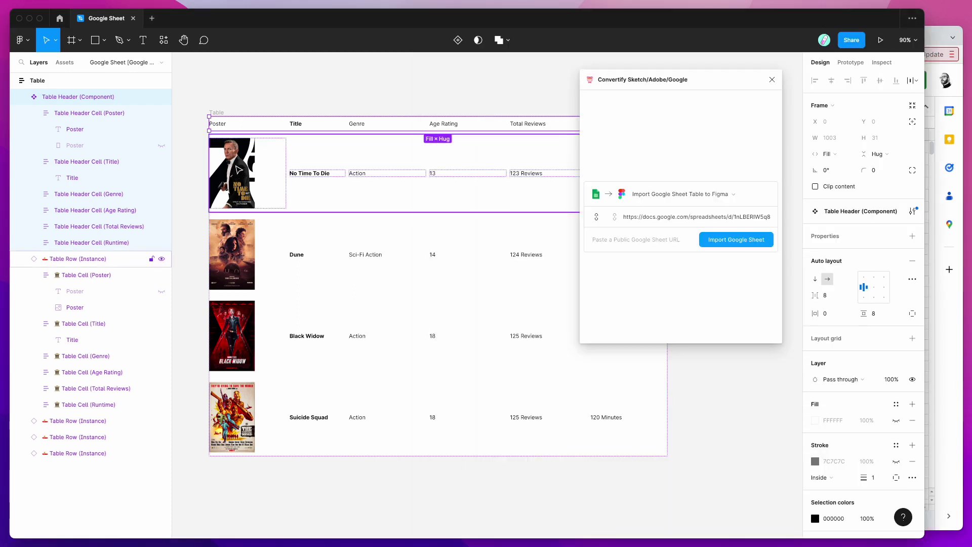
left_click_drag(666, 80, 667, 73)
left_click(463, 95)
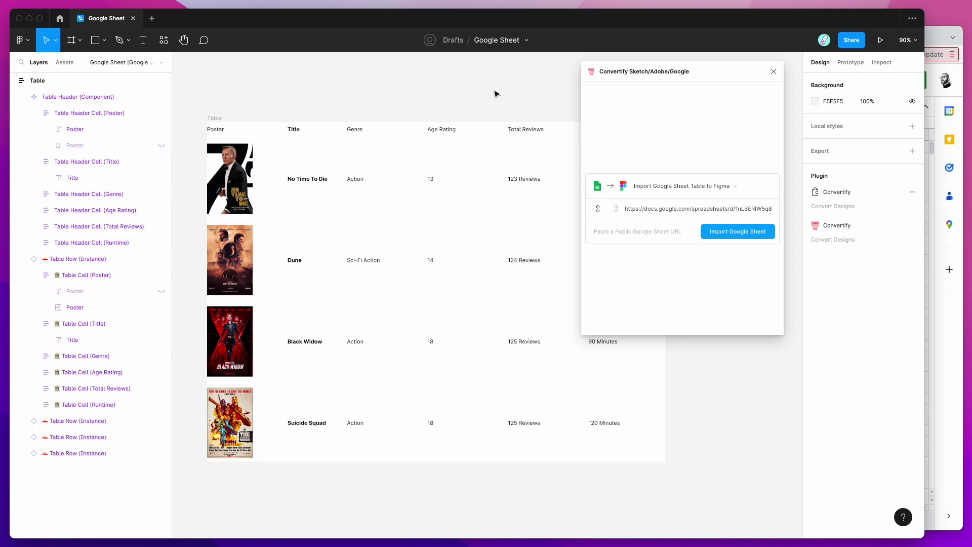
left_click(951, 335)
Select the whole movie table A1:F5, then the last Runtime value, an empty cell and the Poster column.
left_click(487, 148)
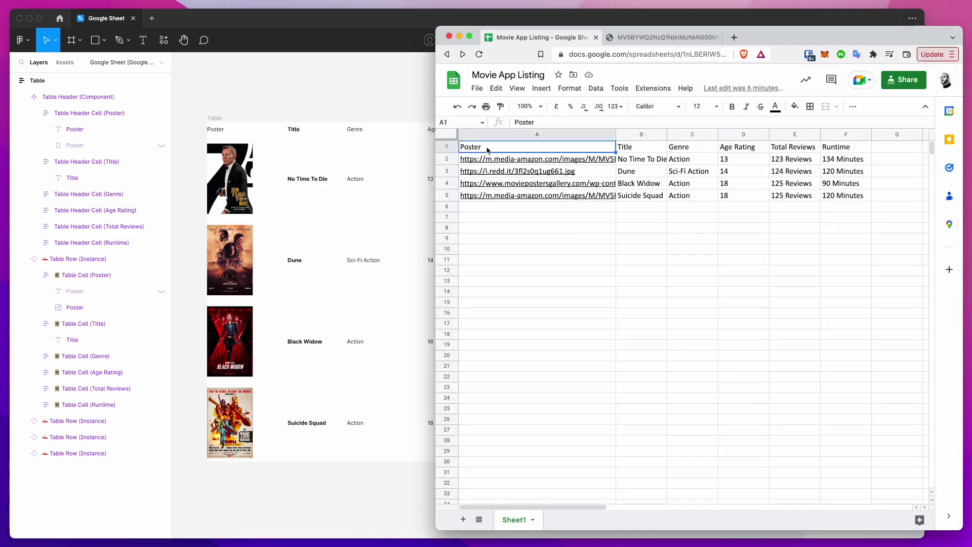
mouse_move(476, 148)
left_mouse_down()
mouse_move(759, 160)
mouse_move(838, 197)
left_mouse_up()
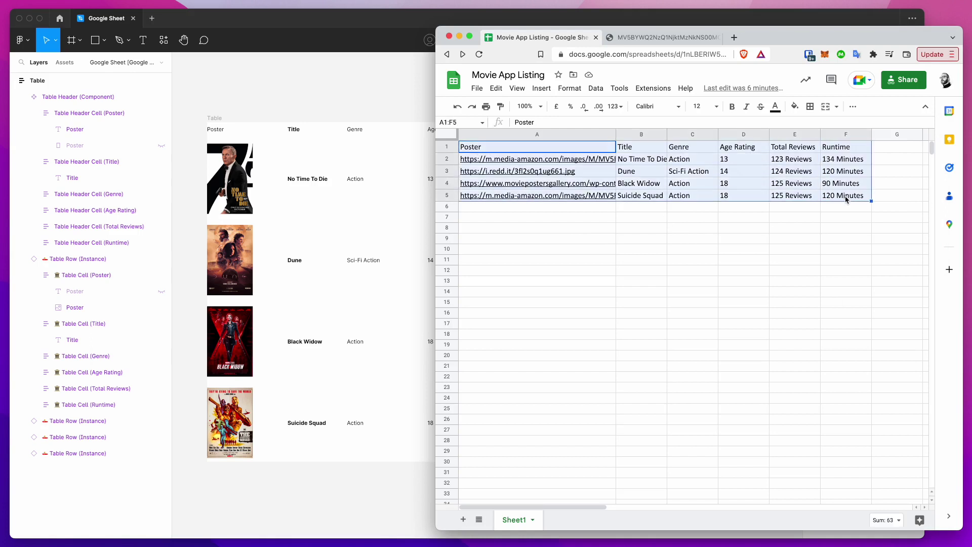
left_click(846, 199)
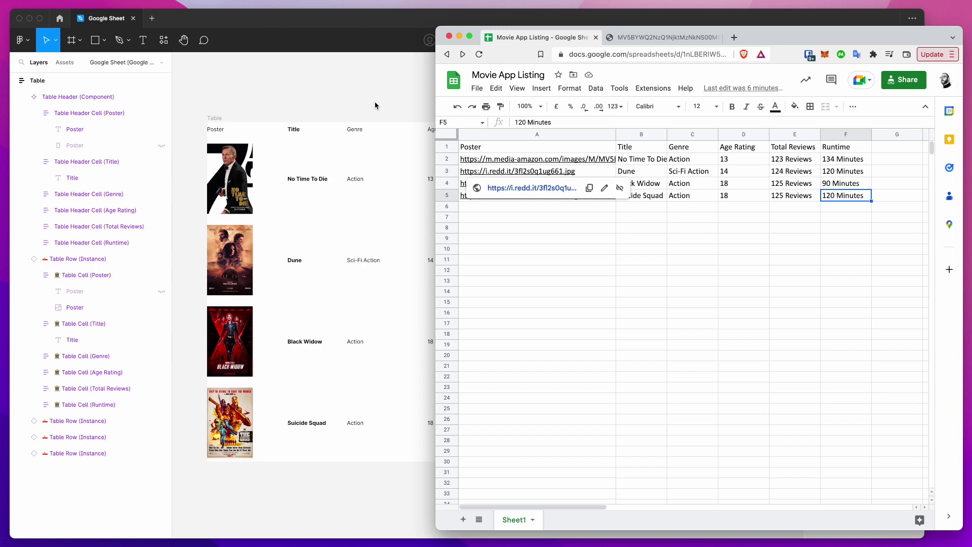
left_click(589, 216)
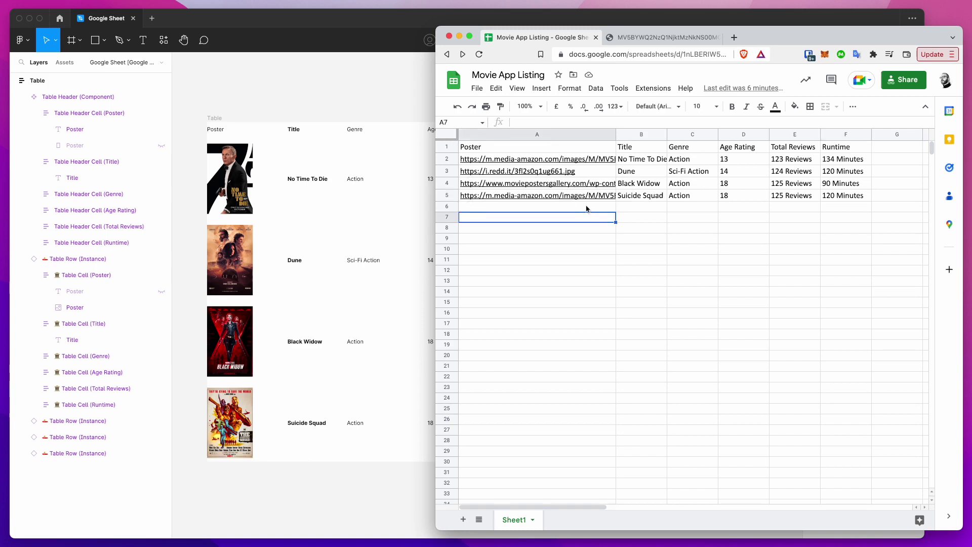
left_click(537, 134)
Back in Figma, select the 1003 px Table frame and nudge the Convertify window off the table.
left_click(369, 101)
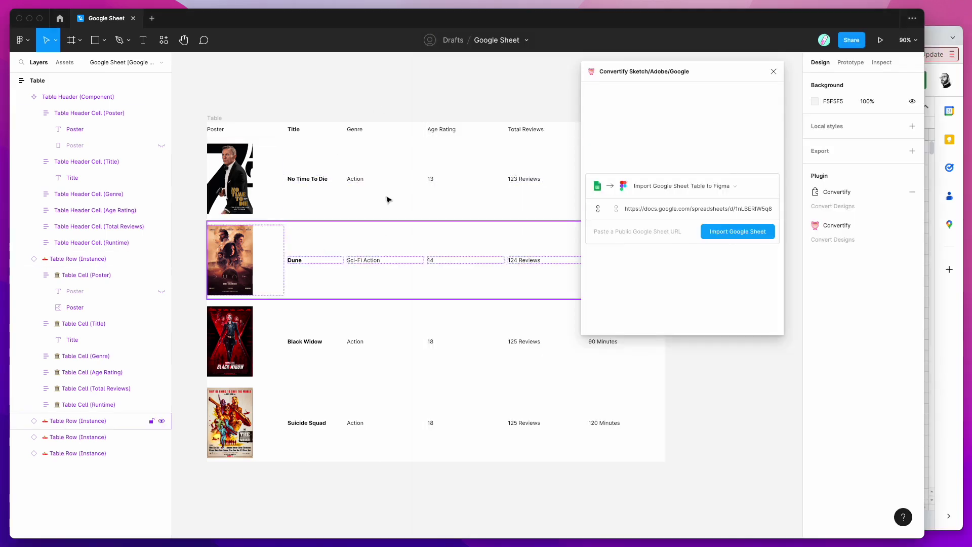
left_click(216, 118)
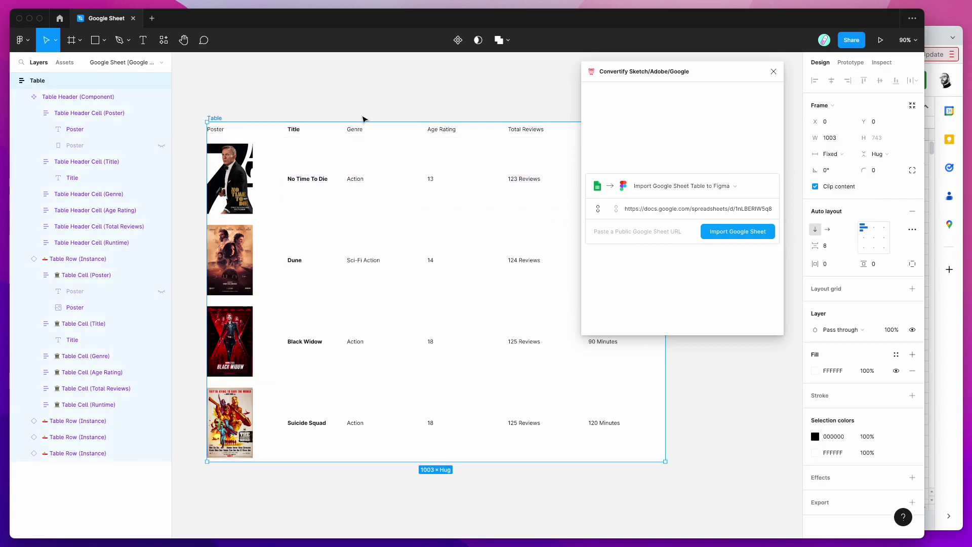
scroll(363, 119, "up", 1)
scroll(362, 119, "left", 1)
left_click_drag(717, 76, 722, 79)
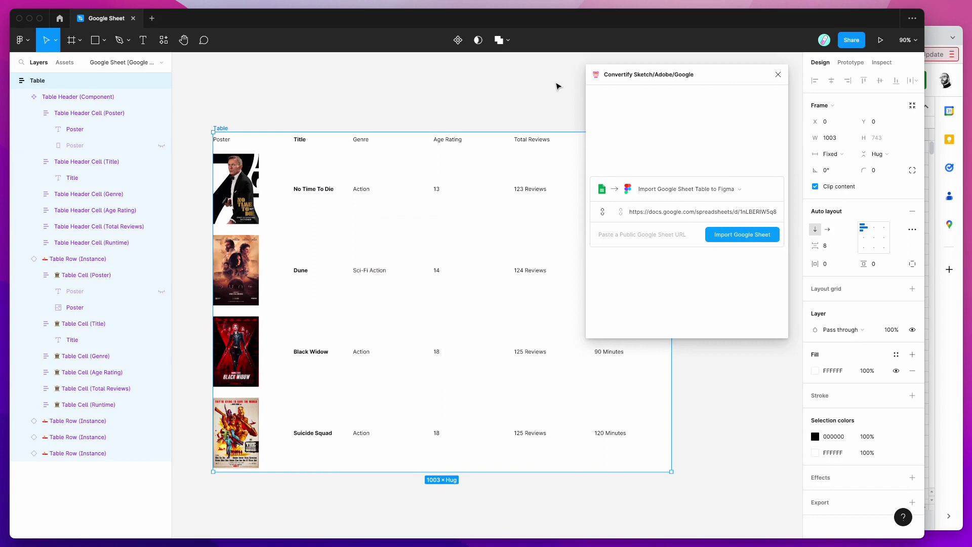